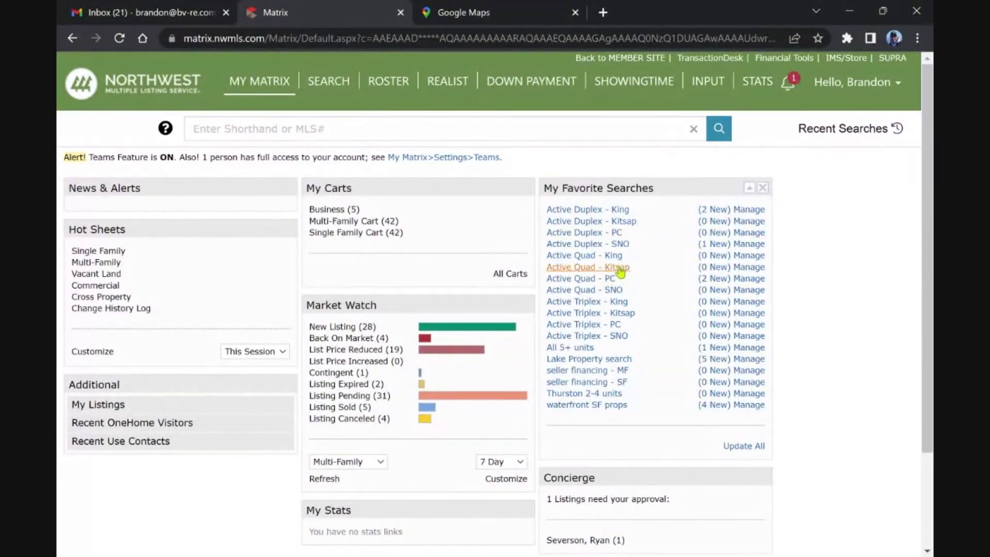
- Open the two new King County duplex listings in the Client Full display and scroll through the first
click(721, 210)
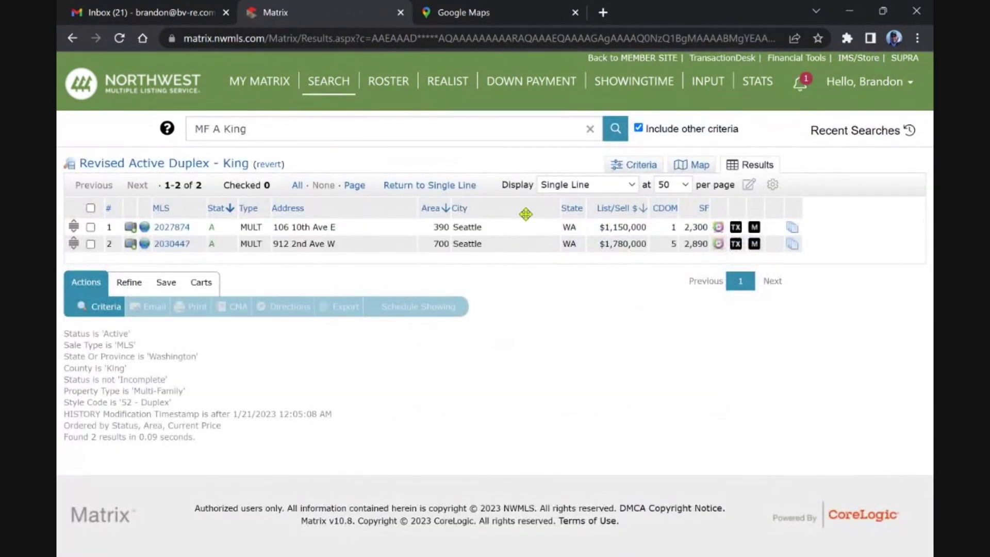
click(633, 201)
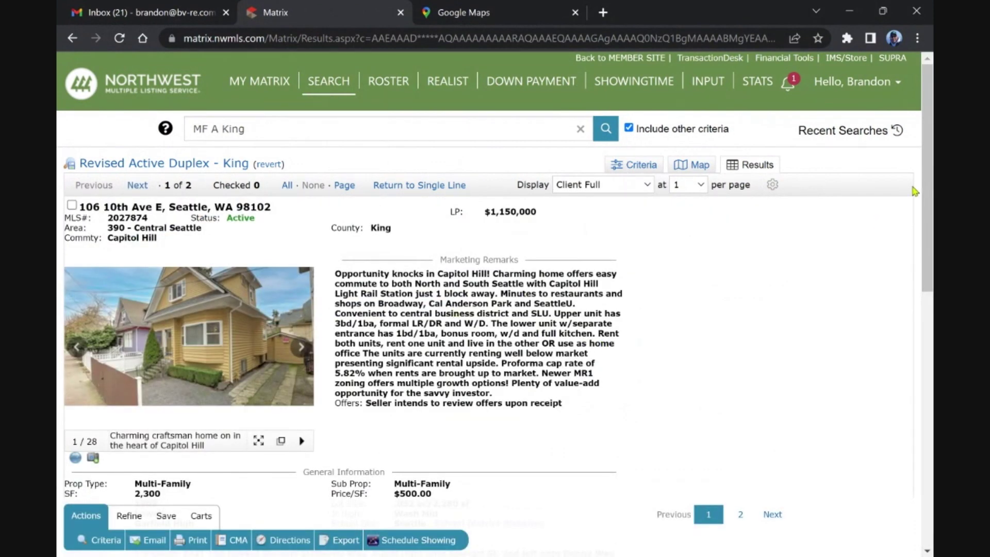
scroll(929, 202, down, 1)
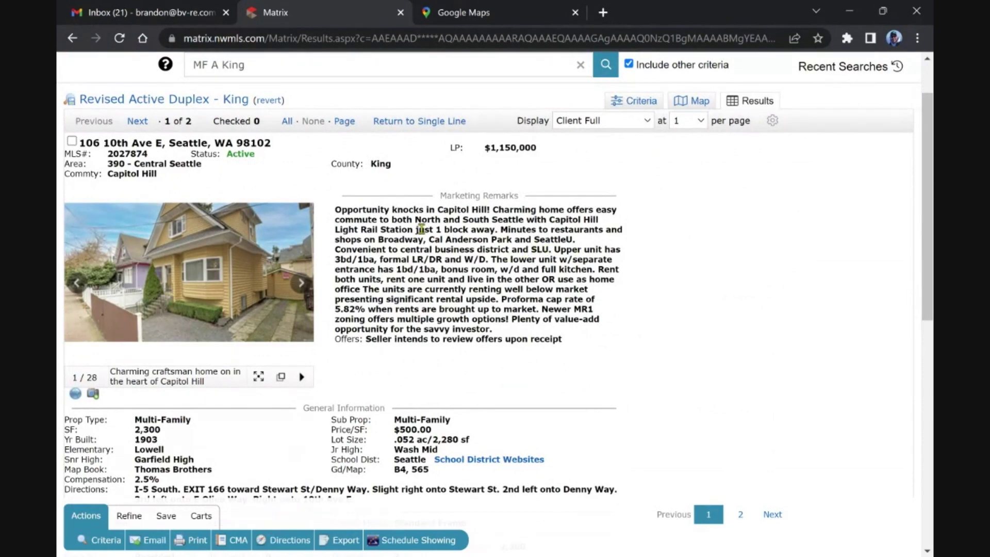
scroll(928, 181, down, 1)
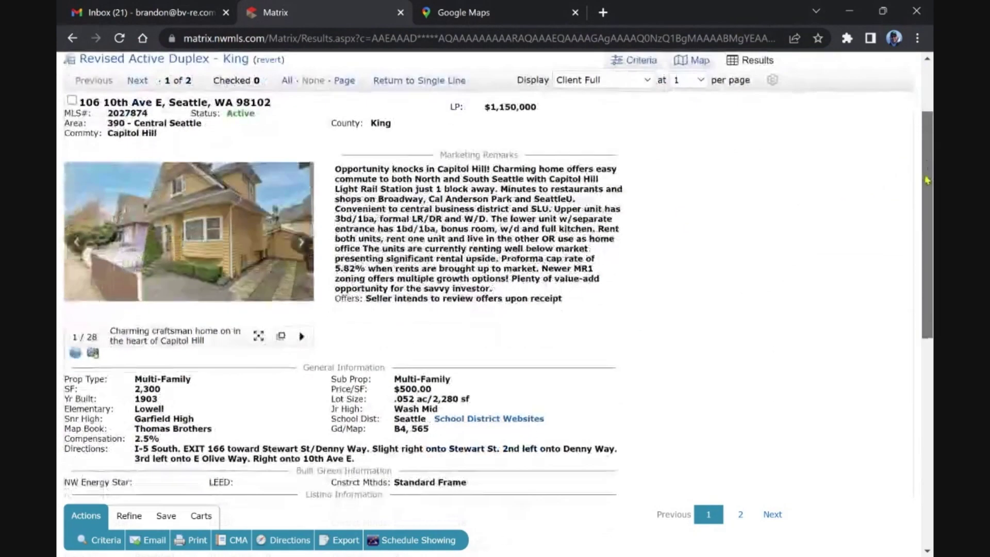
scroll(545, 230, up, 3)
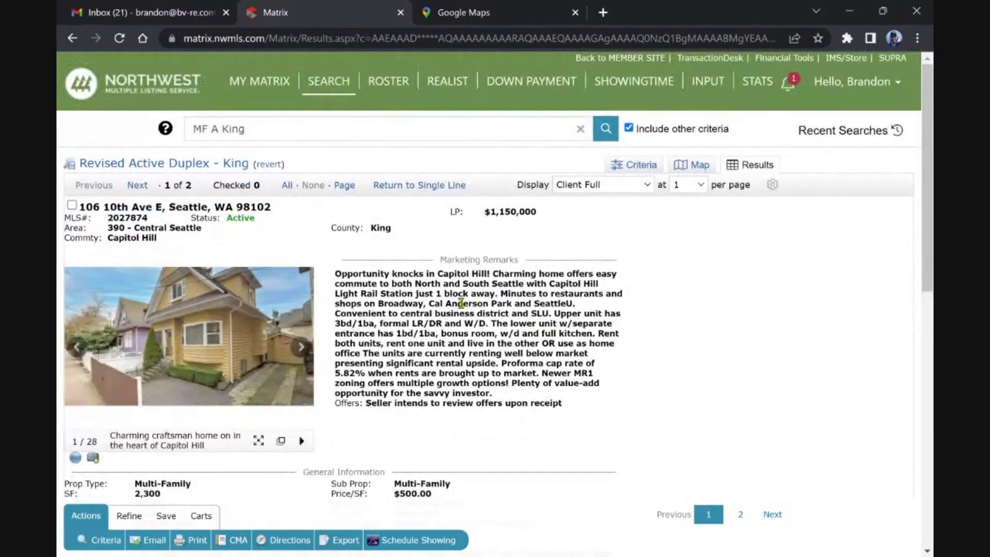
scroll(459, 304, down, 5)
scroll(686, 347, up, 5)
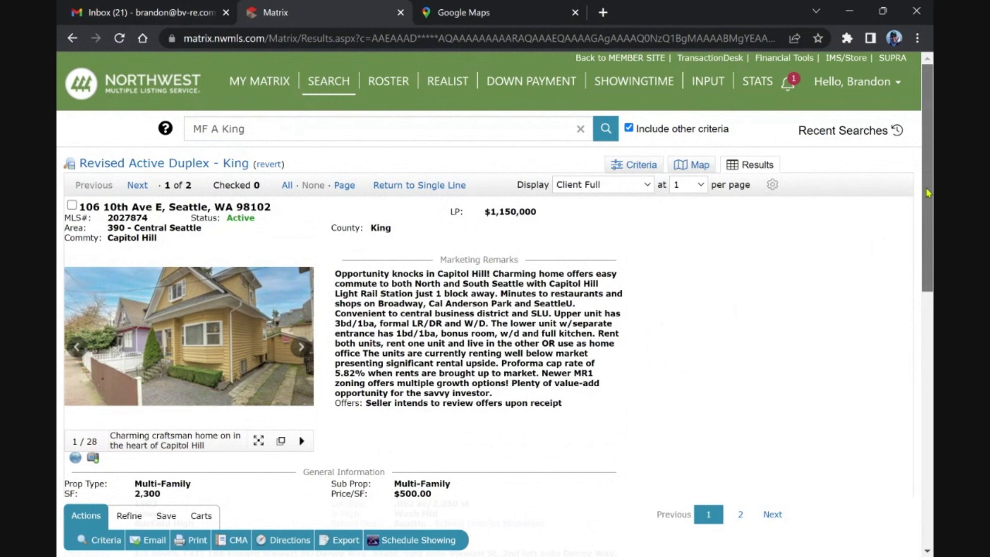
- Highlight the first duplex's 3.54% cap rate, then advance to the second listing, 912 2nd Ave W
drag(928, 192, 923, 241)
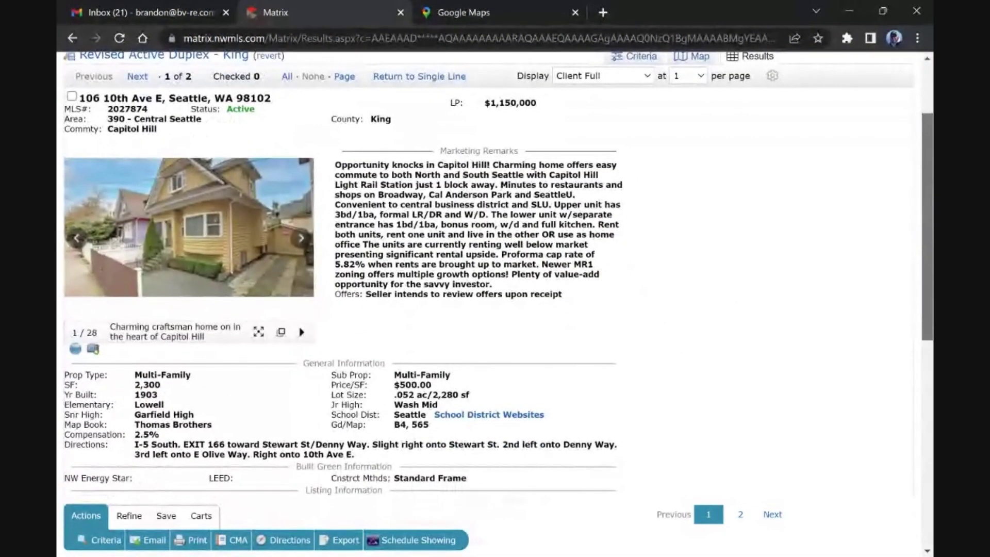
scroll(455, 318, down, 2)
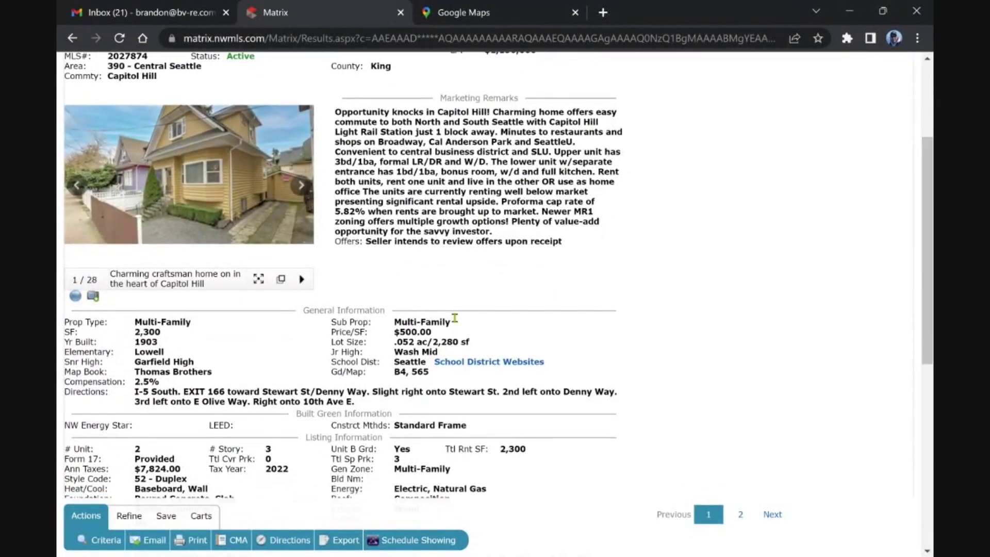
scroll(454, 318, down, 5)
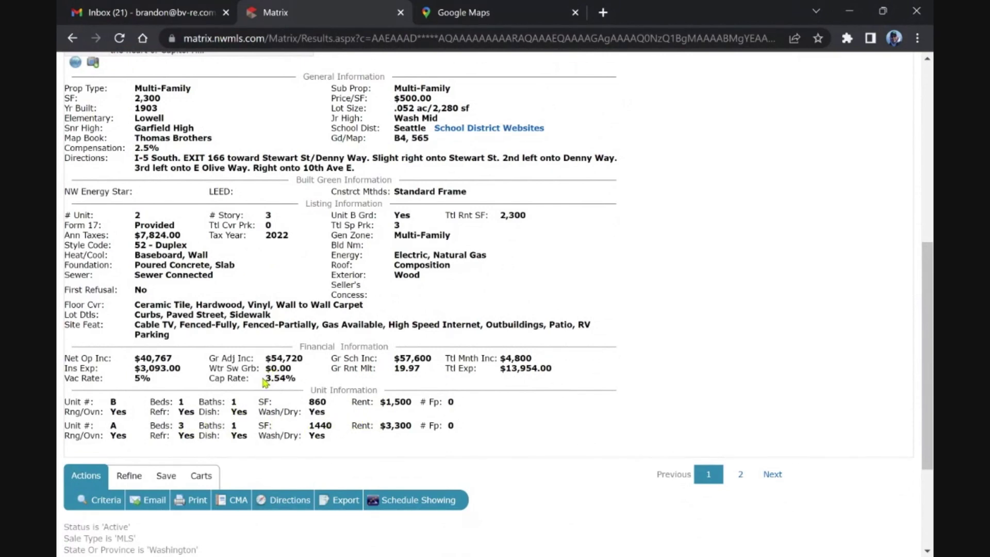
drag(266, 382, 285, 380)
scroll(354, 391, up, 4)
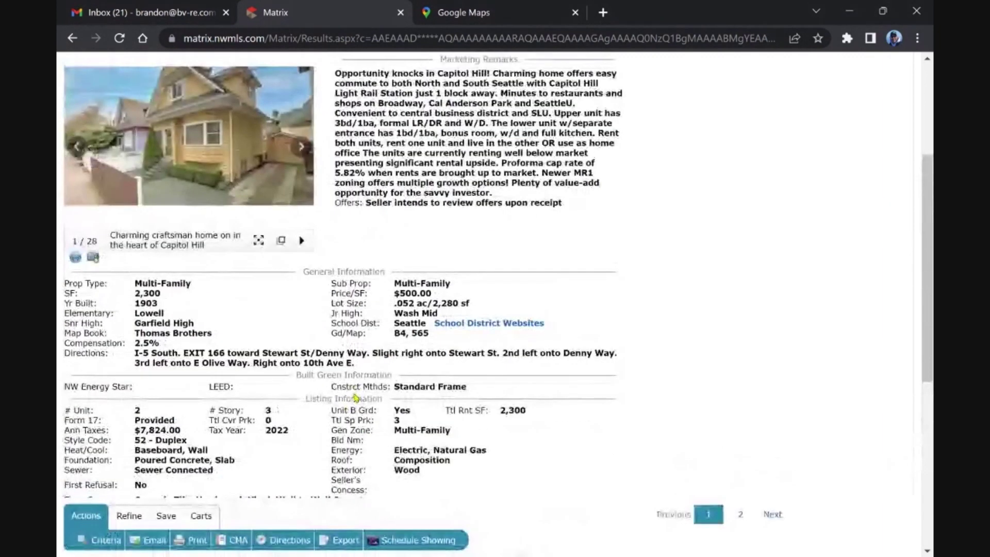
scroll(361, 392, up, 4)
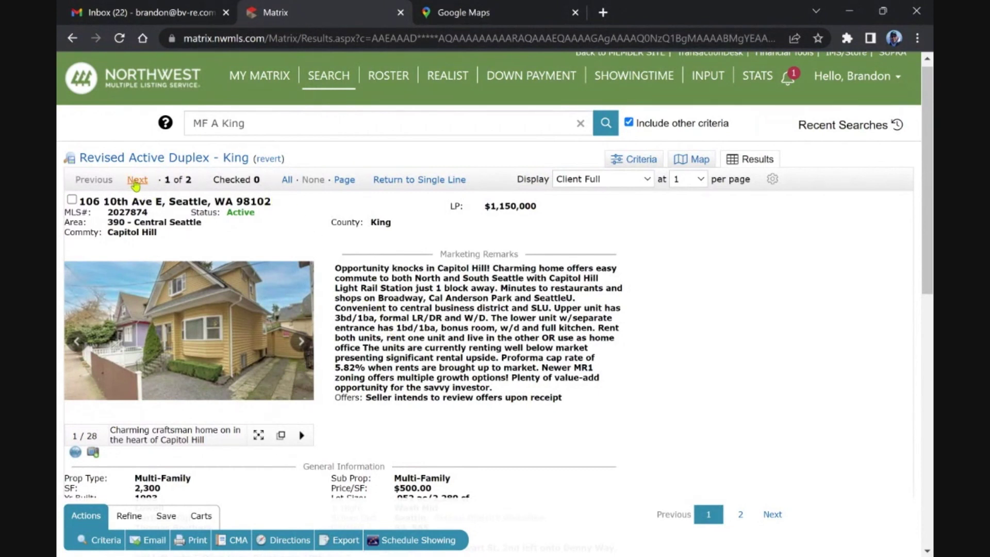
click(137, 180)
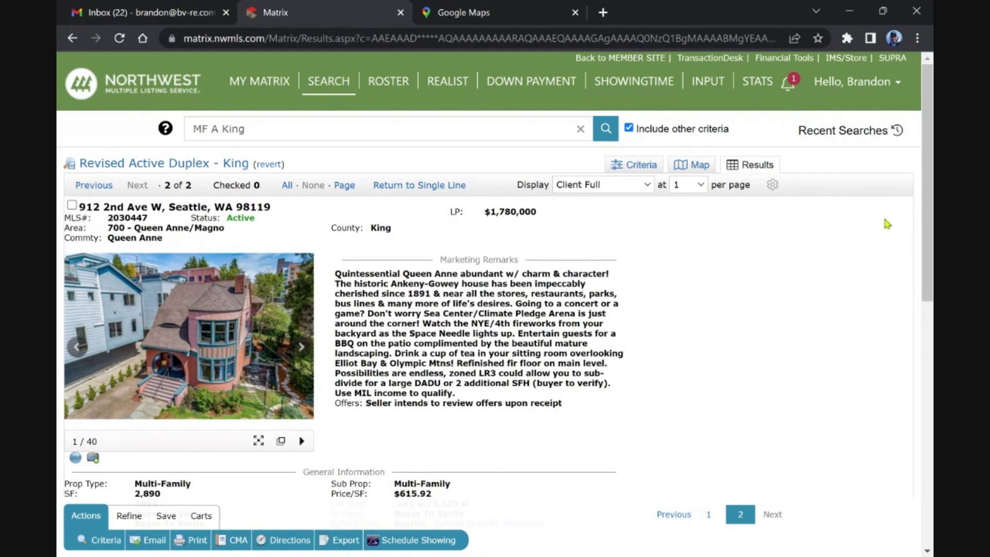
- Review 912 2nd Ave W's General, Listing, Financial and Unit Information, then enlarge its photos at 1 of 40
drag(927, 224, 927, 277)
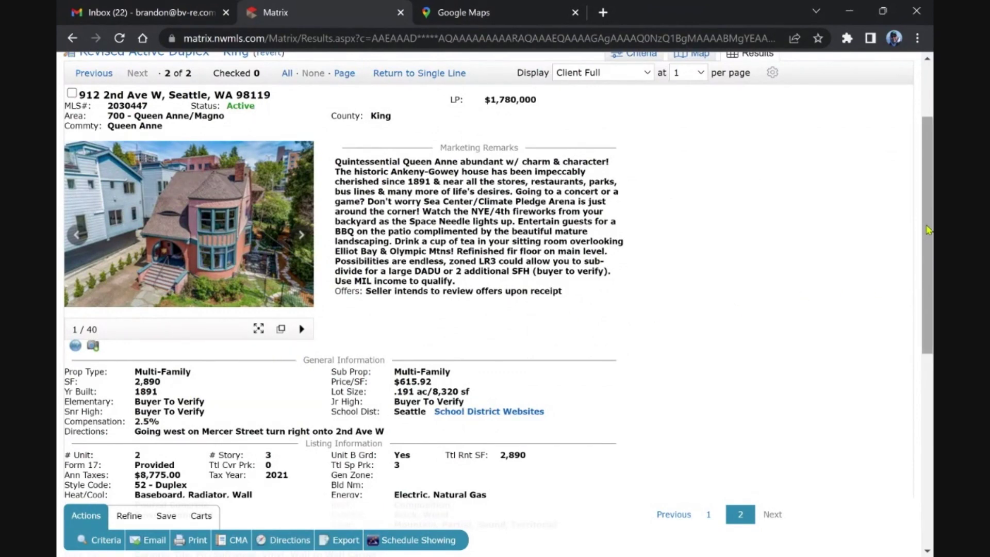
drag(930, 225, 930, 235)
scroll(931, 234, down, 1)
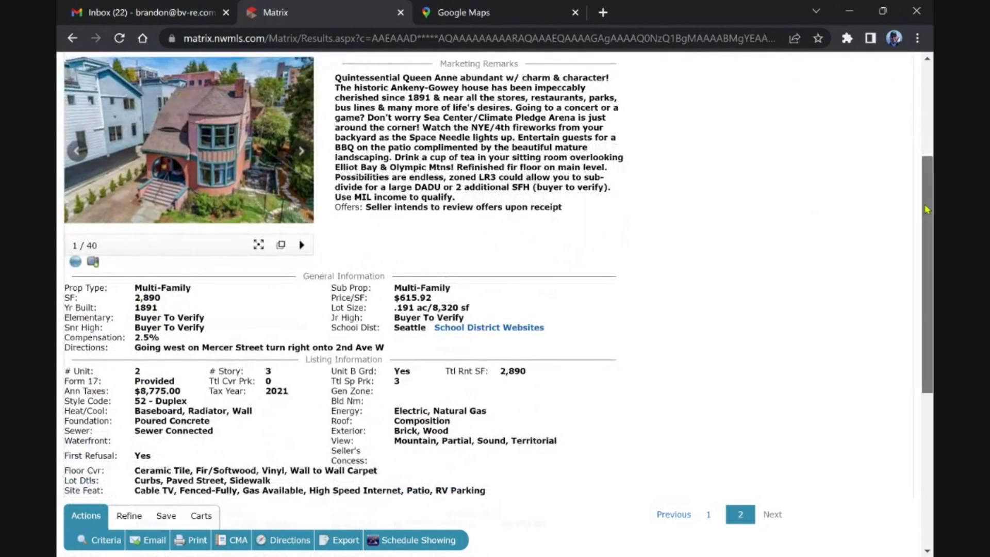
scroll(929, 240, down, 1)
scroll(928, 240, down, 2)
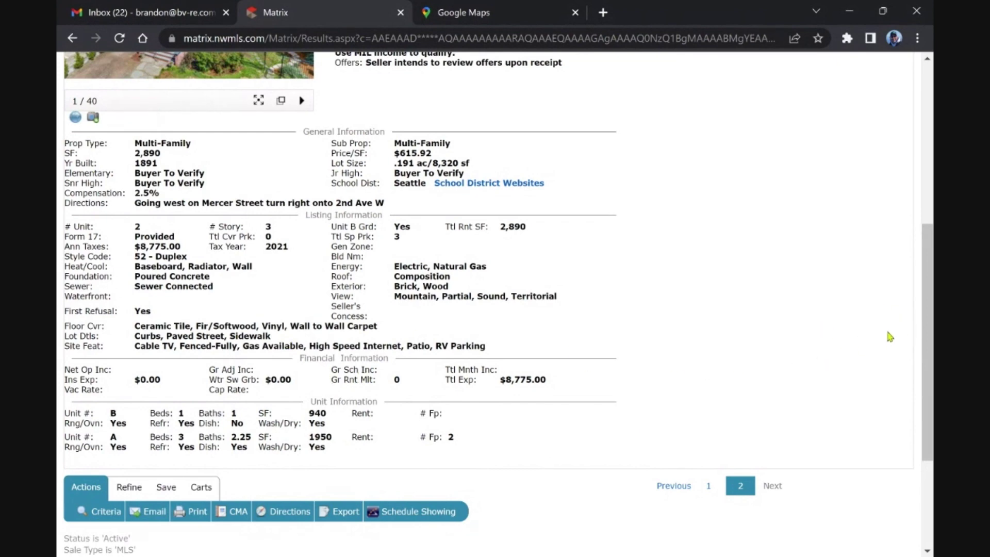
scroll(670, 320, up, 5)
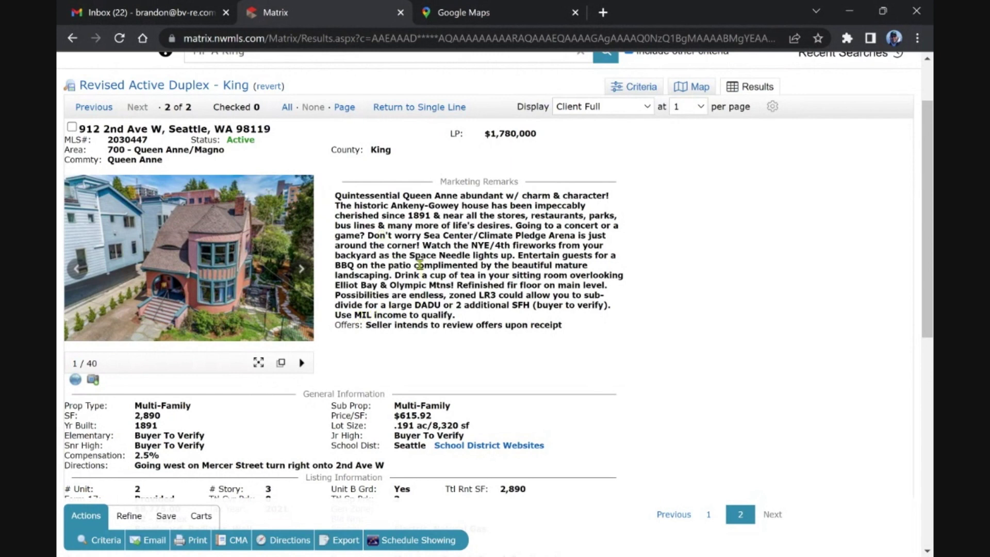
scroll(418, 262, up, 2)
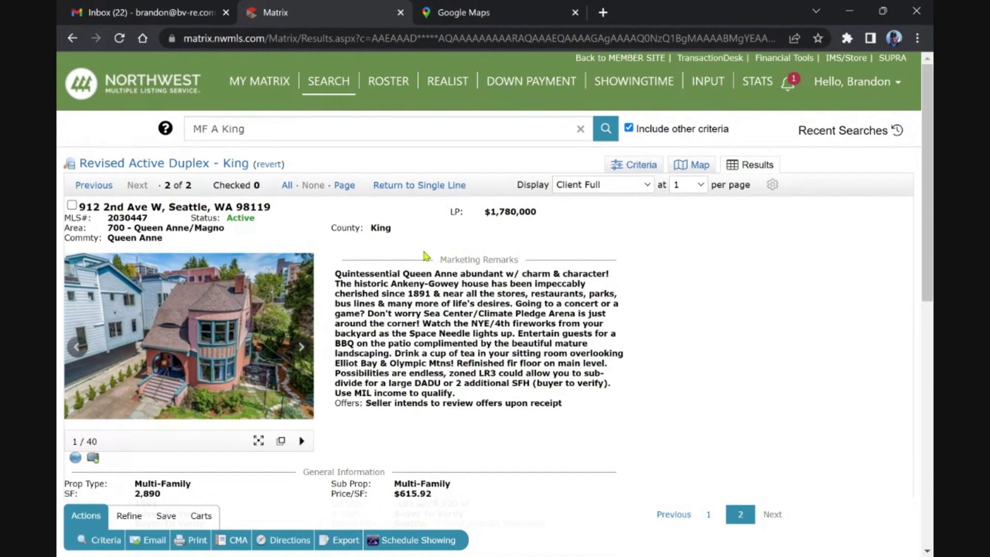
click(228, 310)
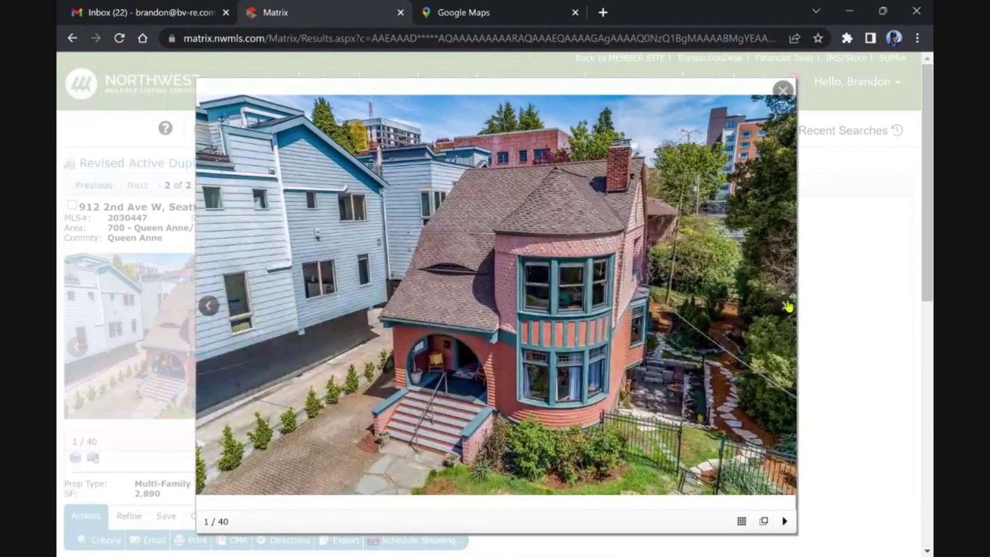
- Page the duplex photos from the porch and entry through the living and dining rooms to photo 10
click(784, 307)
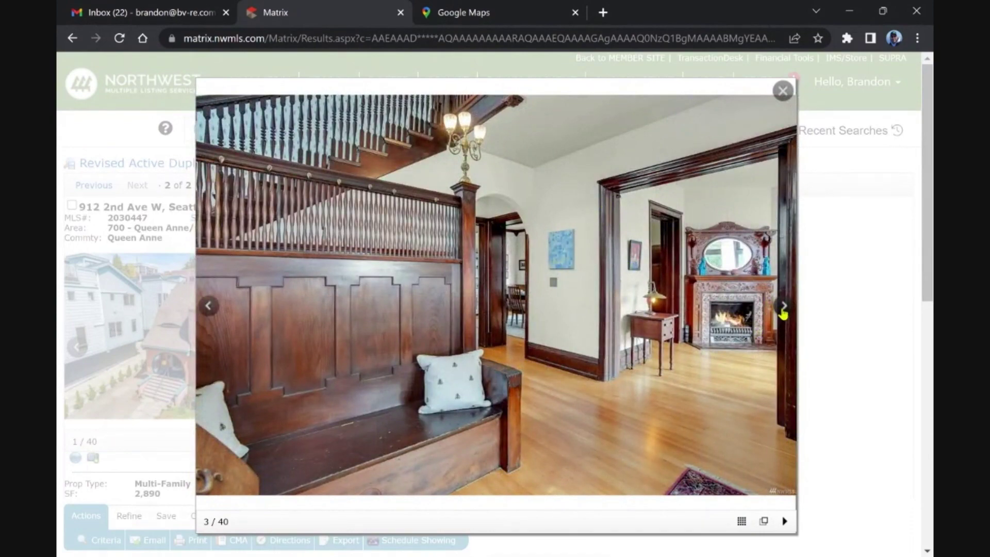
click(783, 309)
click(783, 310)
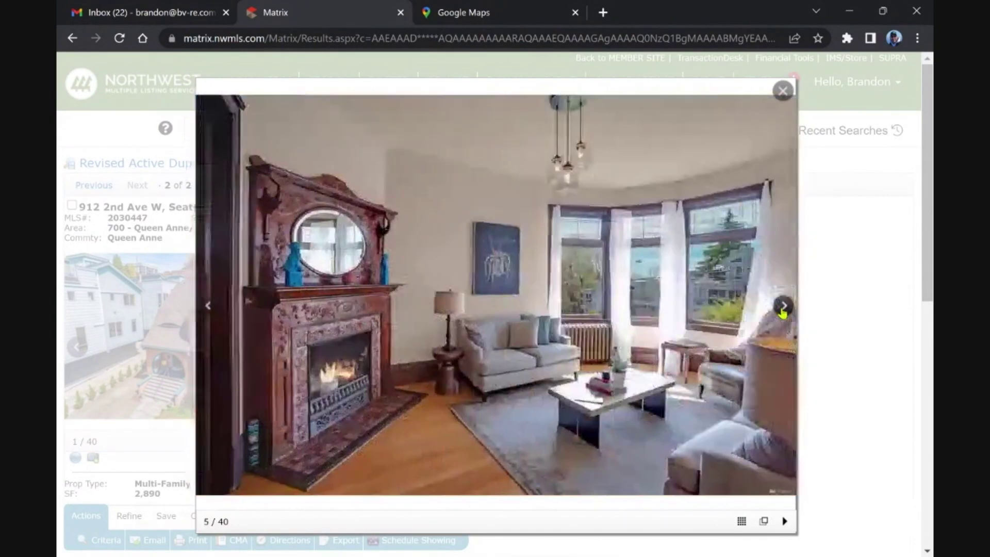
click(783, 309)
click(783, 310)
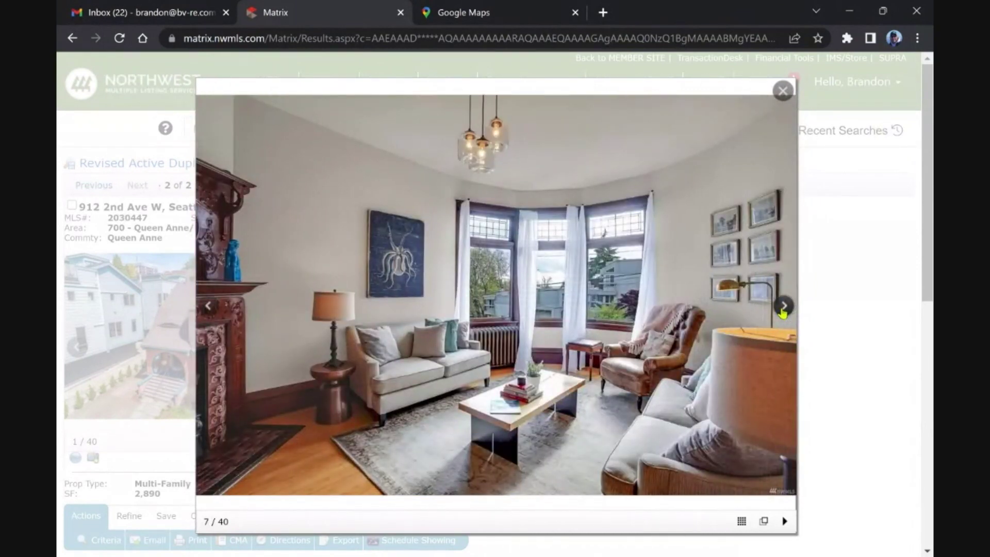
click(784, 309)
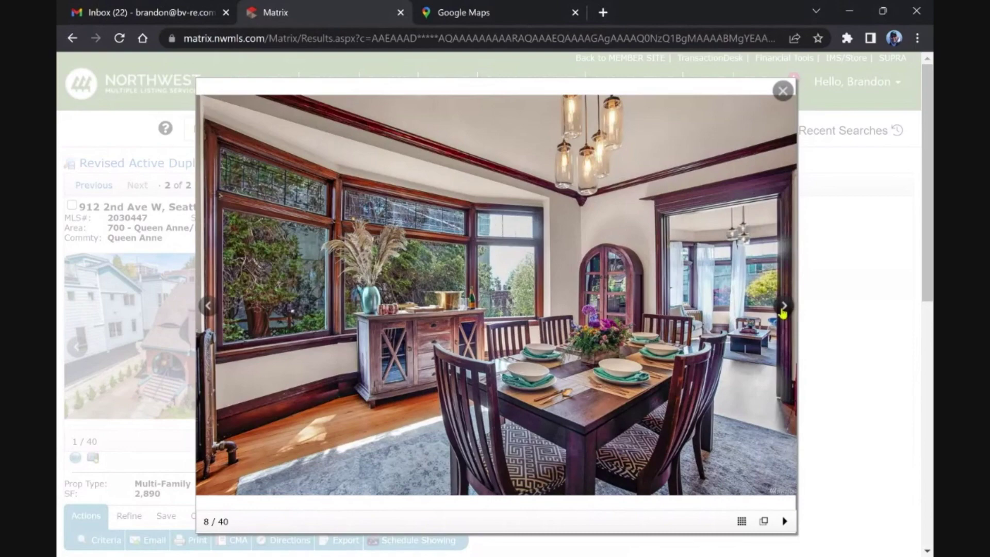
click(784, 309)
click(783, 309)
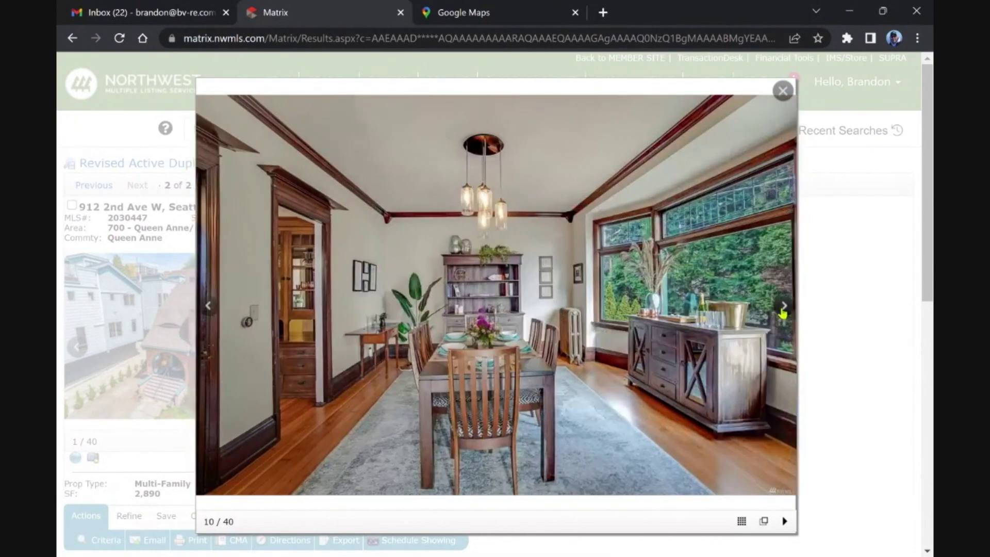
- Page through the kitchen, staircase, bedroom and sitting room photos to 18 of 40, then return to the dashboard
click(783, 310)
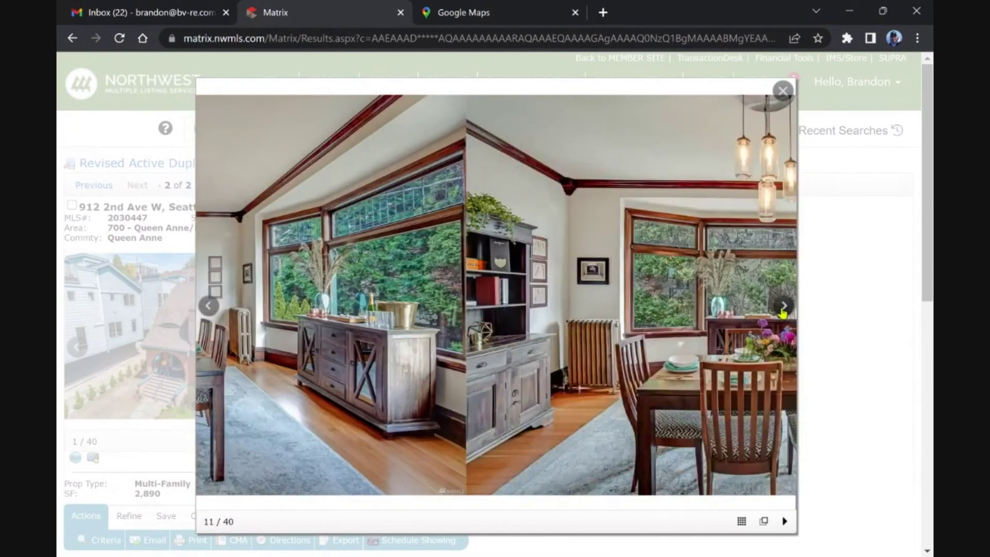
click(783, 309)
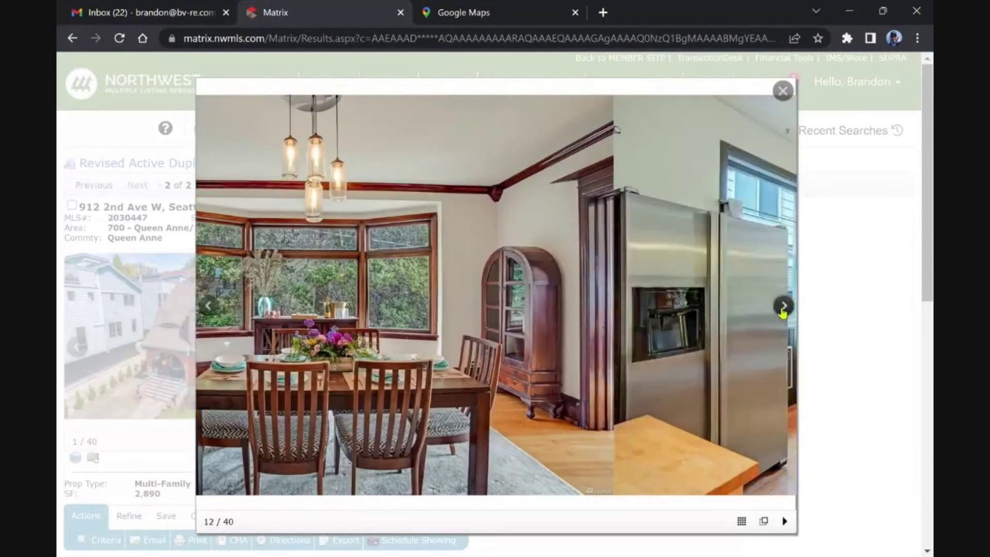
click(783, 309)
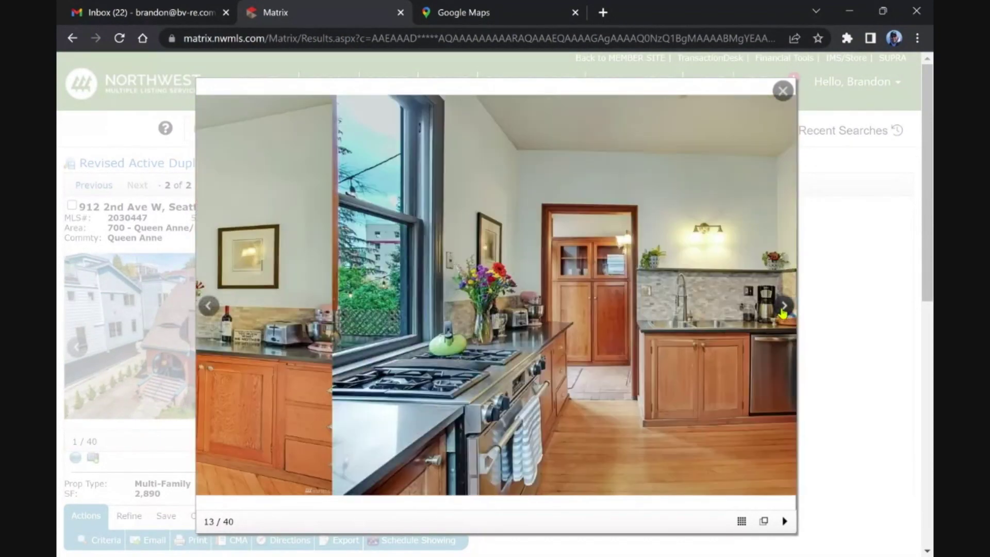
click(783, 310)
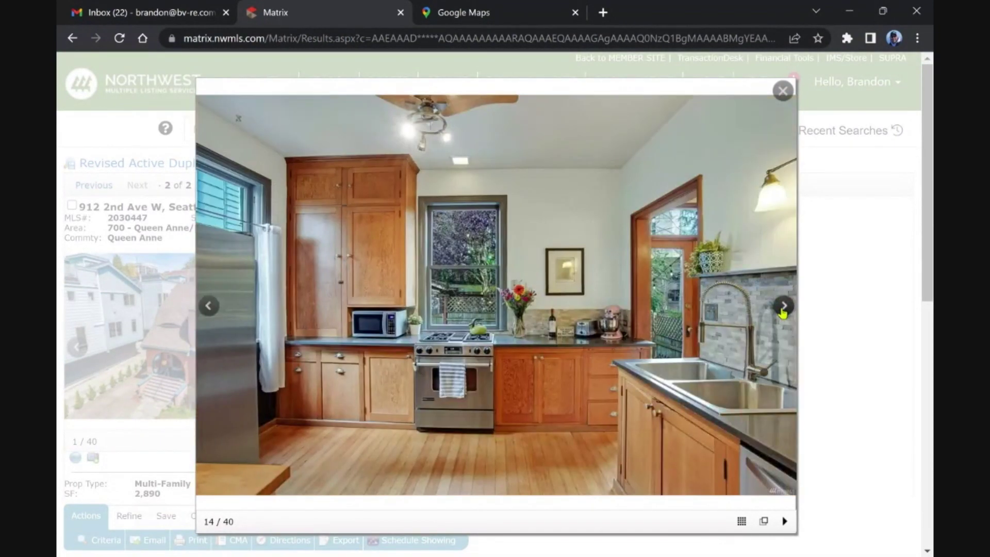
click(784, 309)
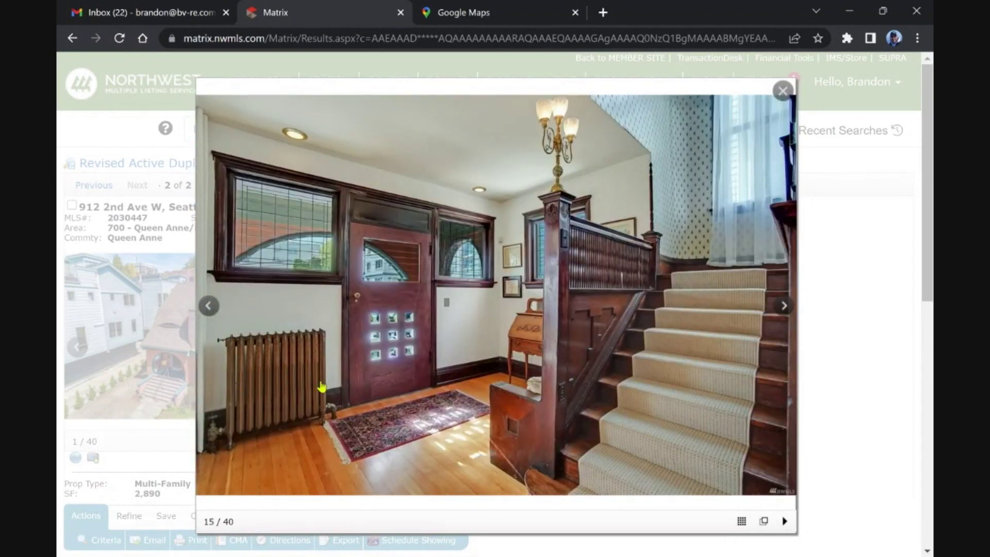
click(784, 306)
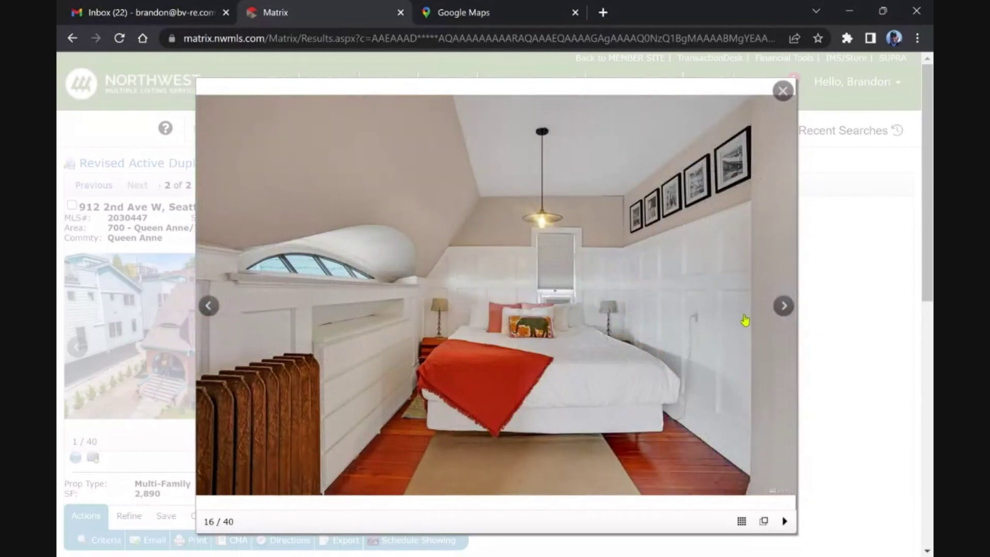
click(784, 311)
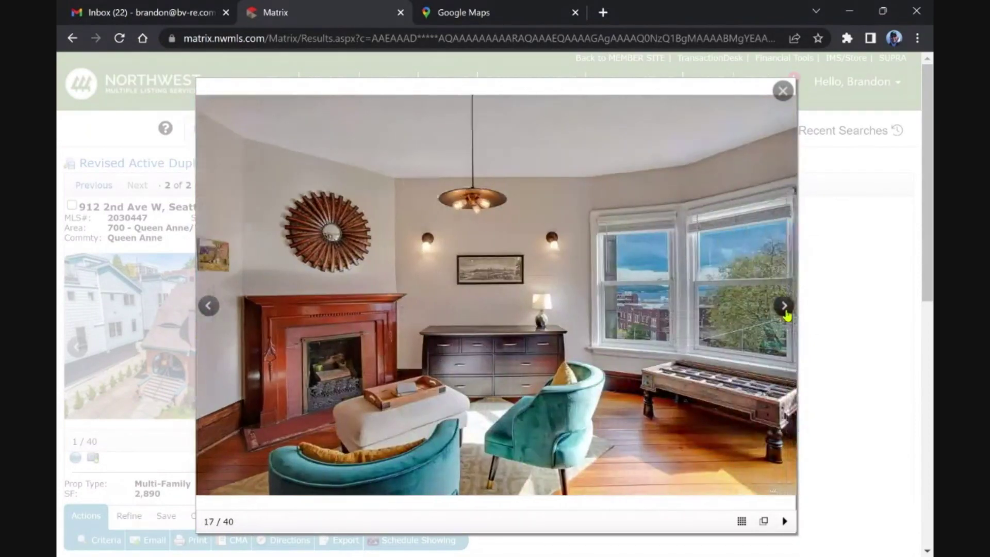
click(784, 308)
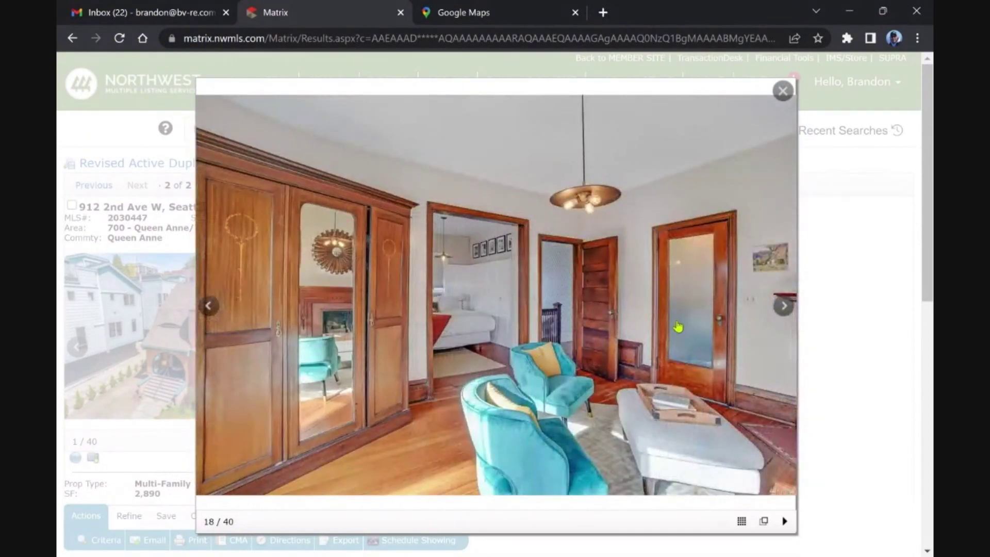
click(783, 91)
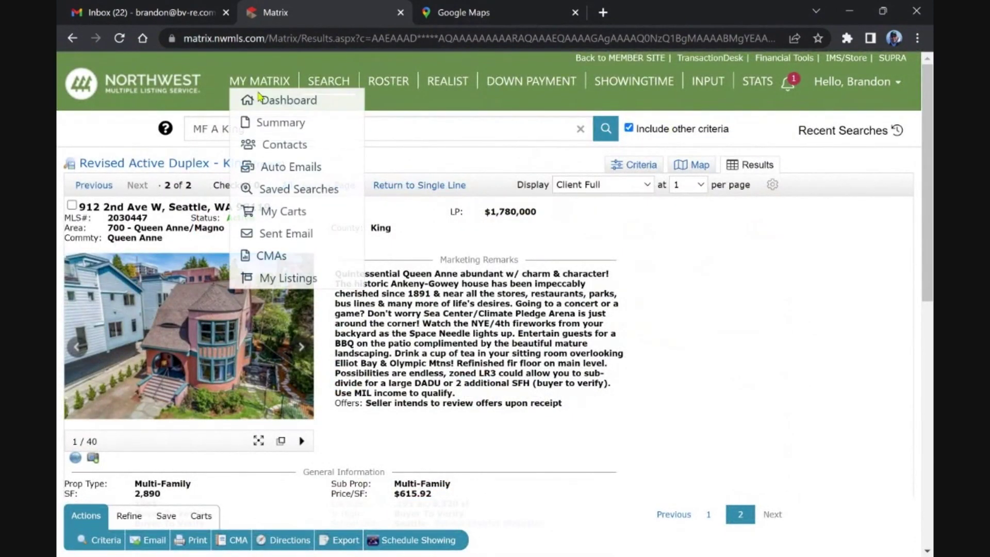
click(261, 101)
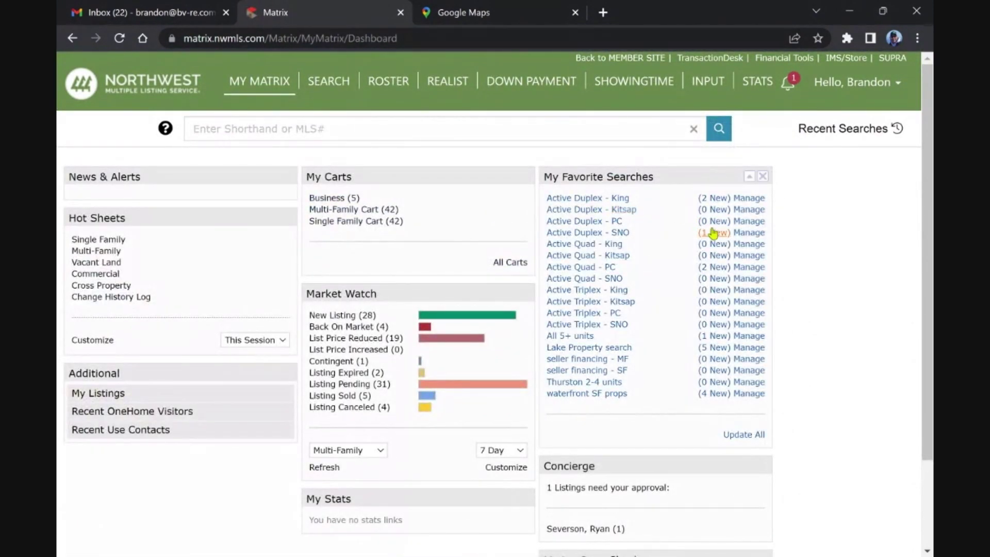
- Show the $959,000 Monroe listing from Active Duplex - SNO in Client Full and select its 4.750 ac lot size
click(715, 233)
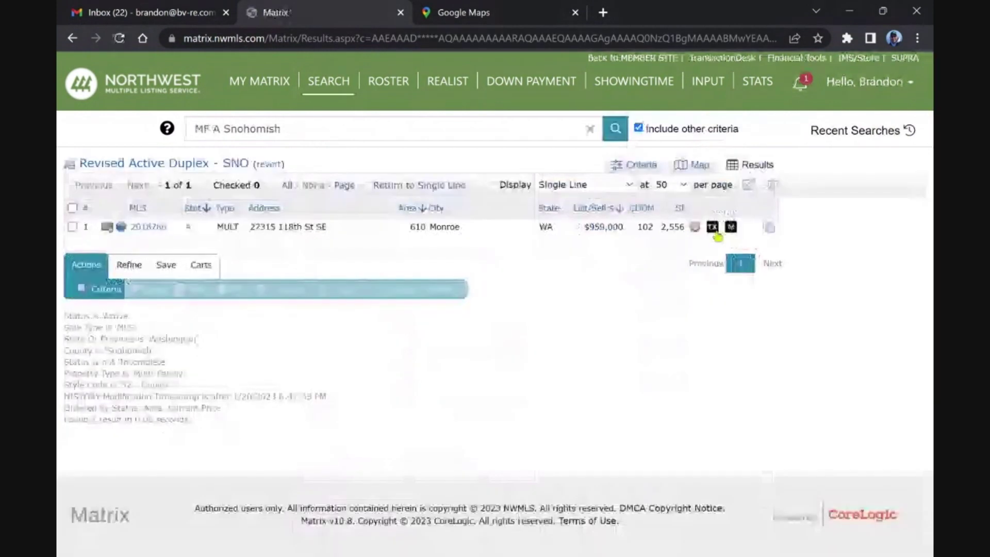
click(614, 197)
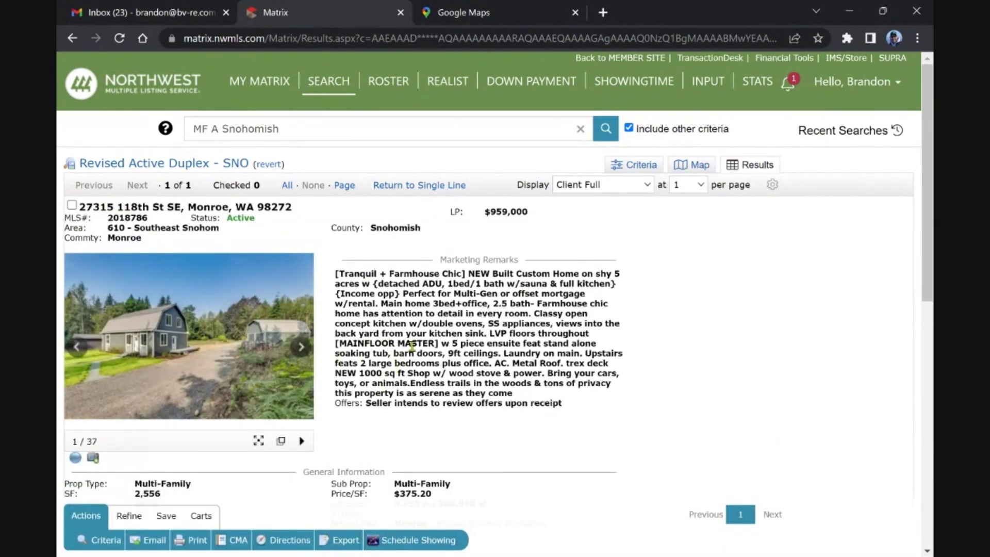
scroll(929, 204, down, 1)
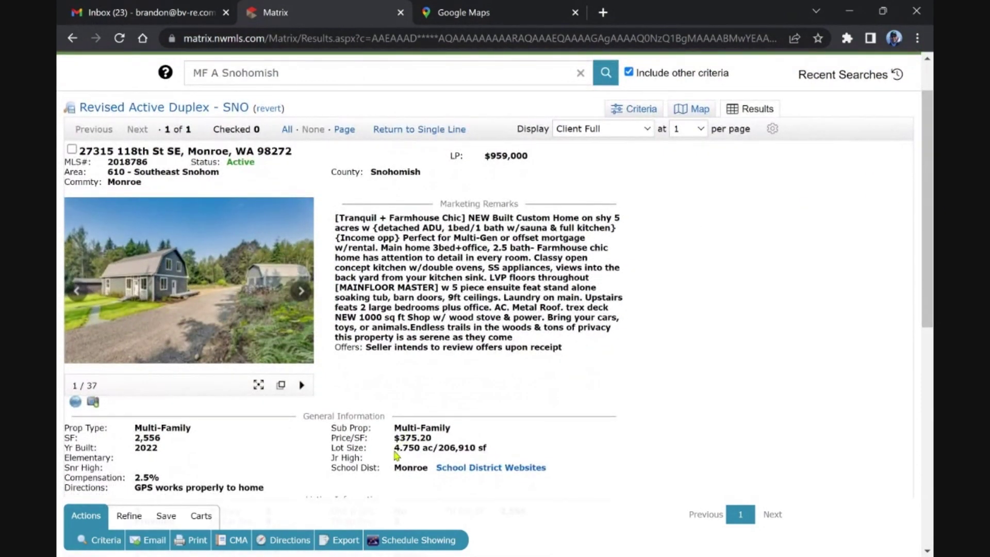
drag(395, 450, 433, 449)
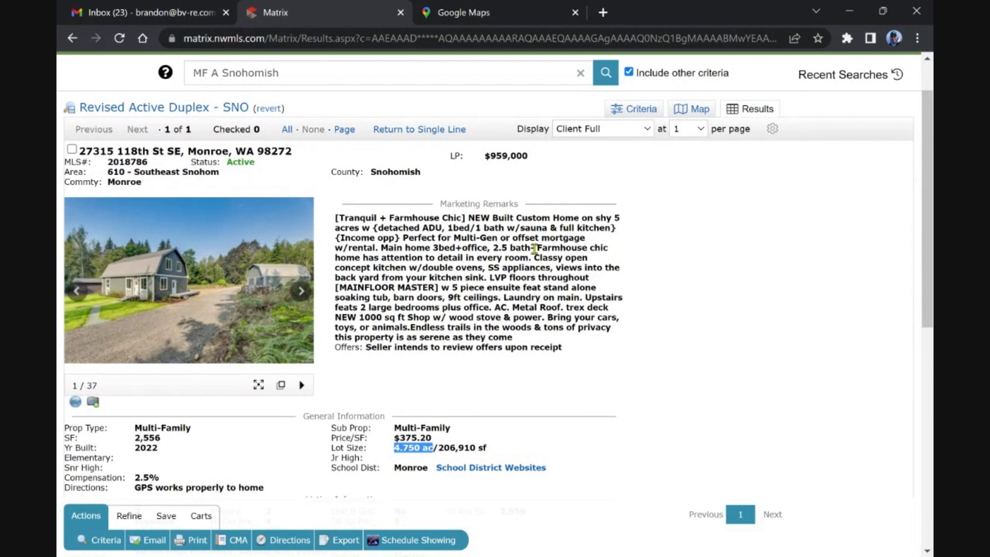
click(220, 270)
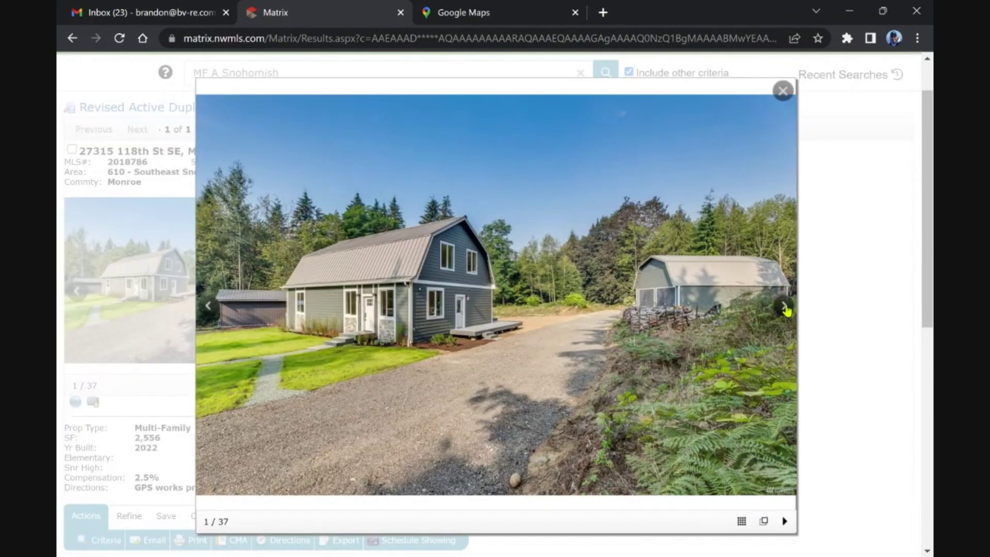
click(785, 307)
click(785, 308)
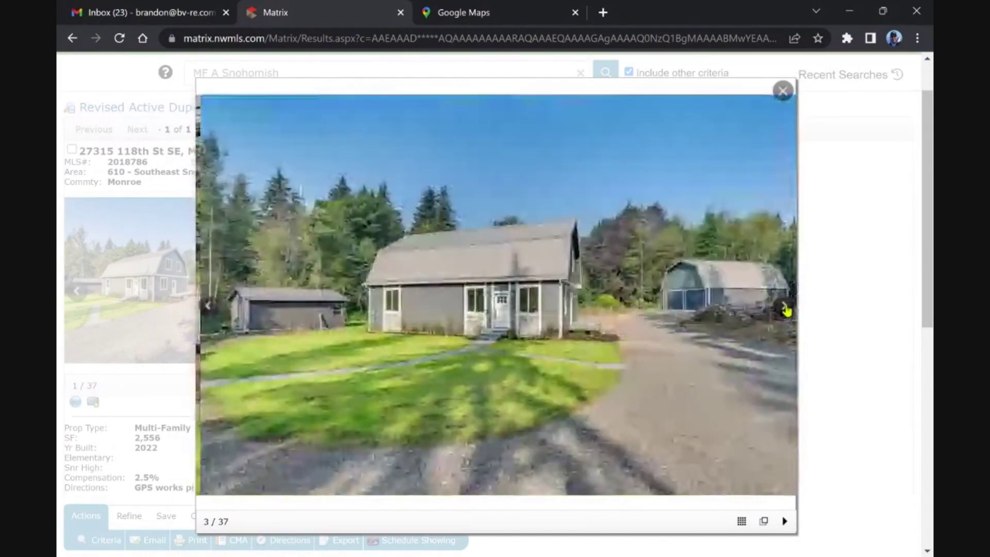
click(785, 308)
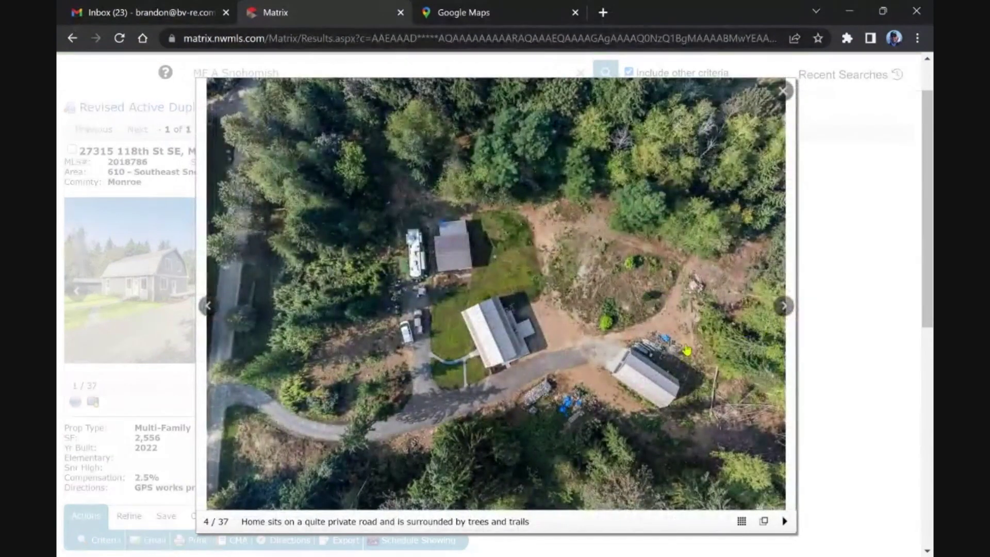
click(783, 308)
click(781, 308)
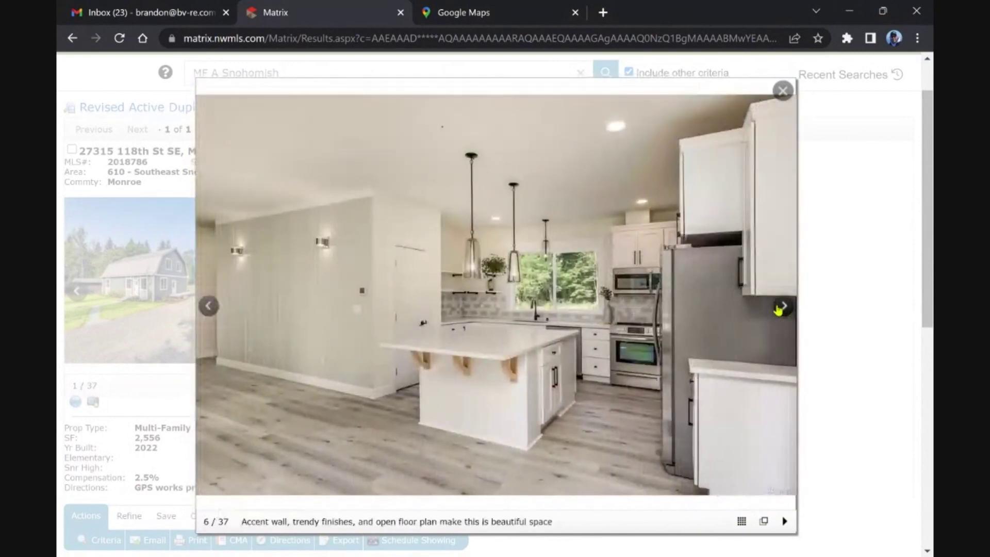
click(780, 307)
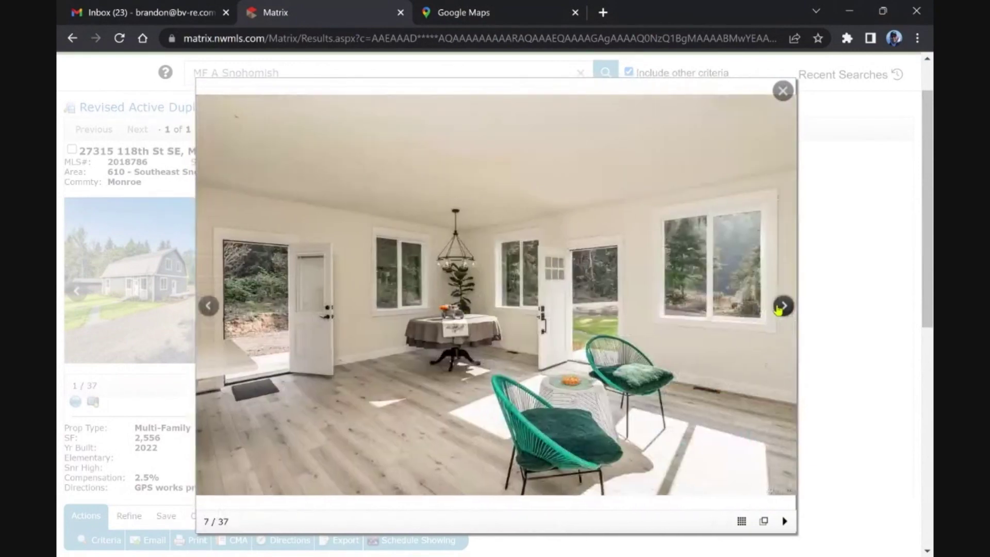
click(780, 308)
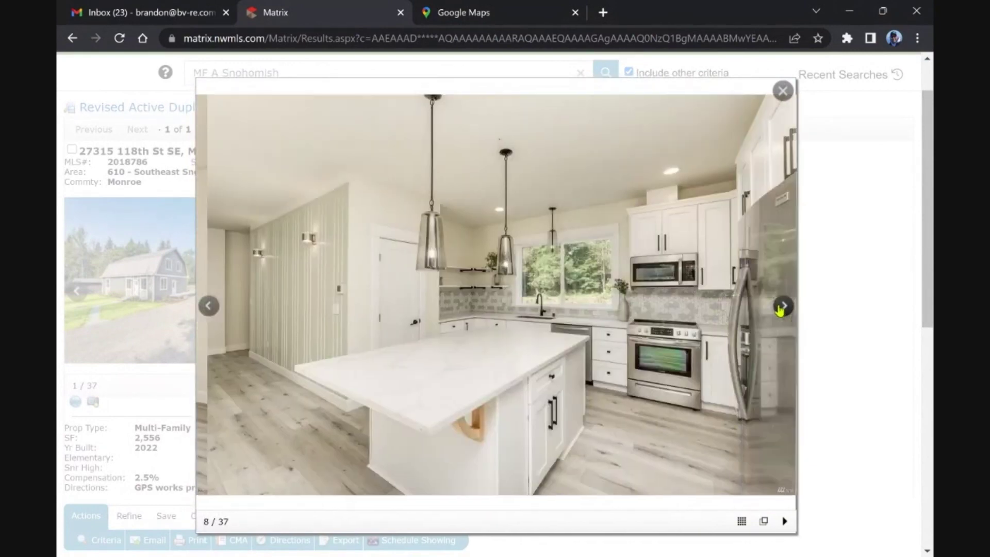
click(779, 307)
click(781, 308)
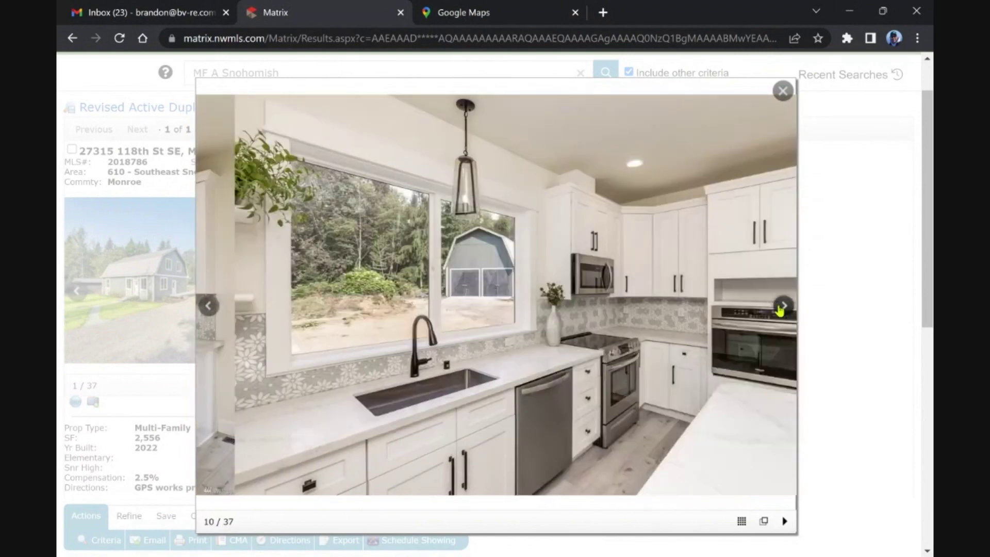
click(781, 307)
click(782, 93)
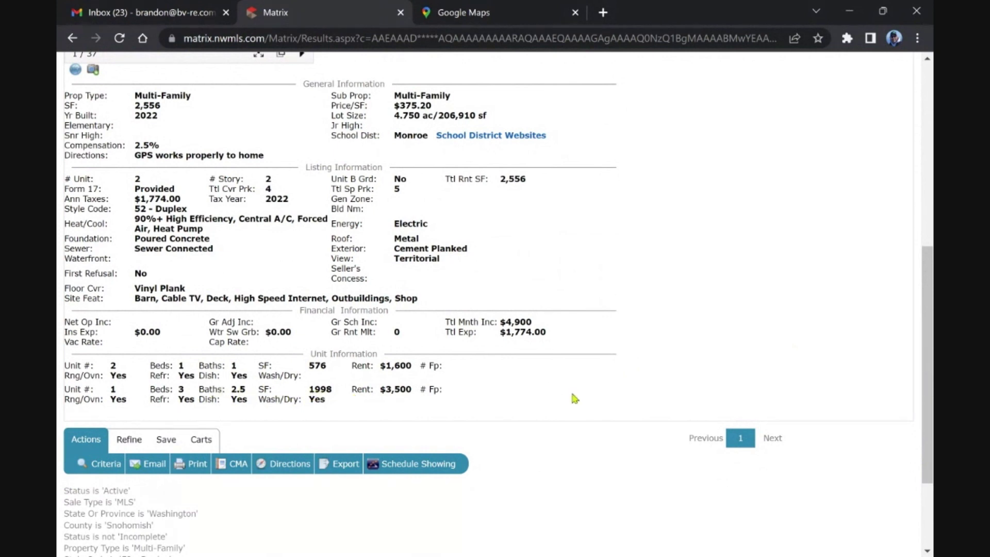
drag(928, 356, 926, 341)
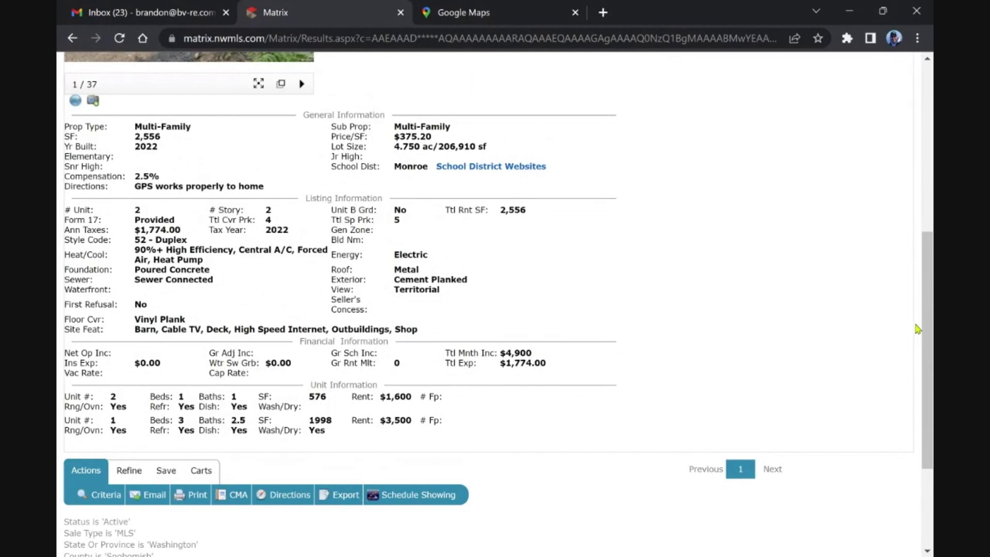
drag(927, 338, 921, 220)
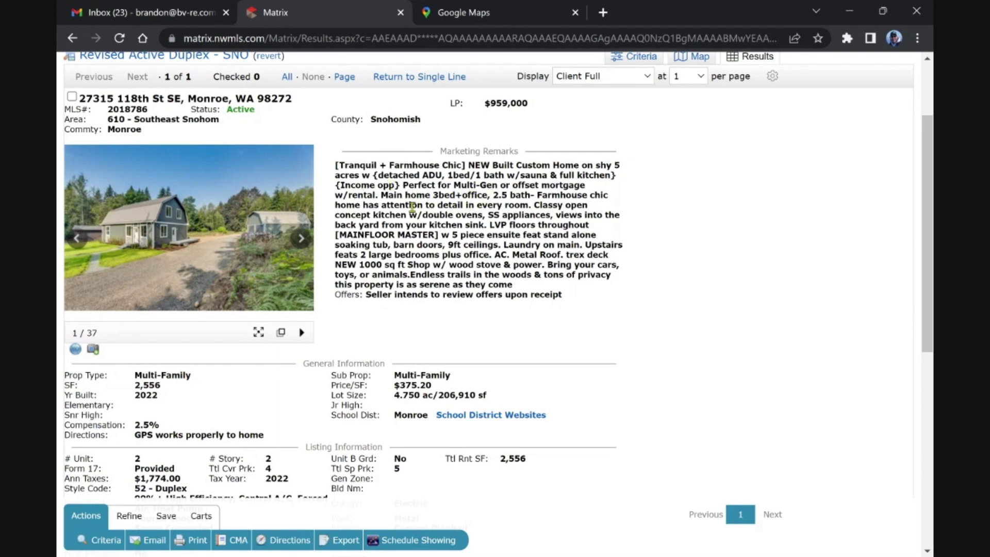
scroll(359, 300, up, 3)
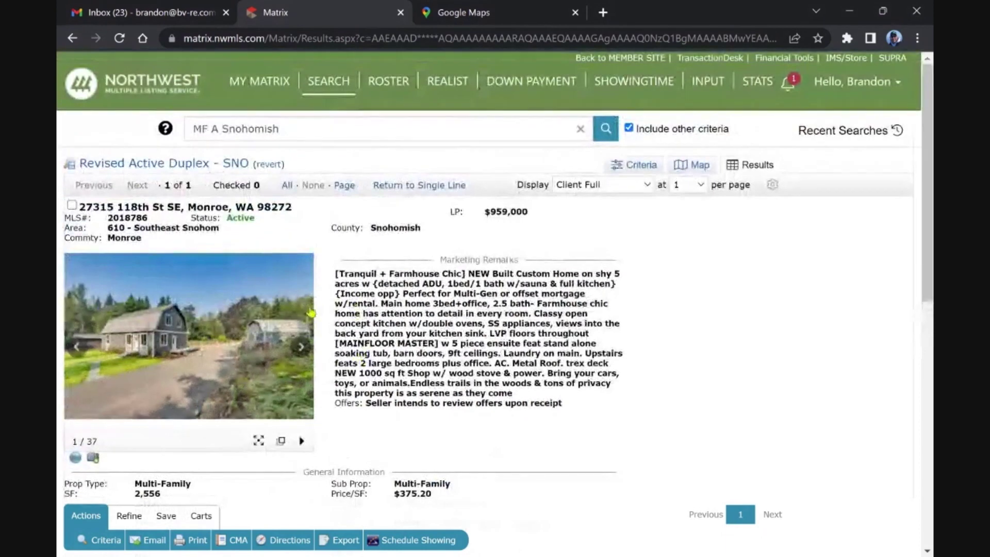
mouse_move(265, 98)
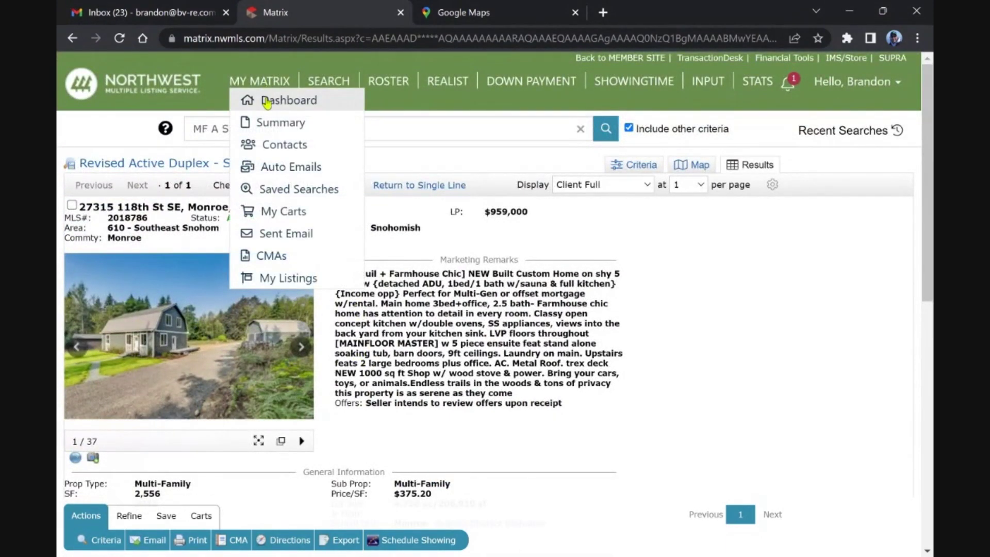
- Open the two new Active Quad - PC listings in Client Full and show the Spanaway fourplex on a map
click(266, 101)
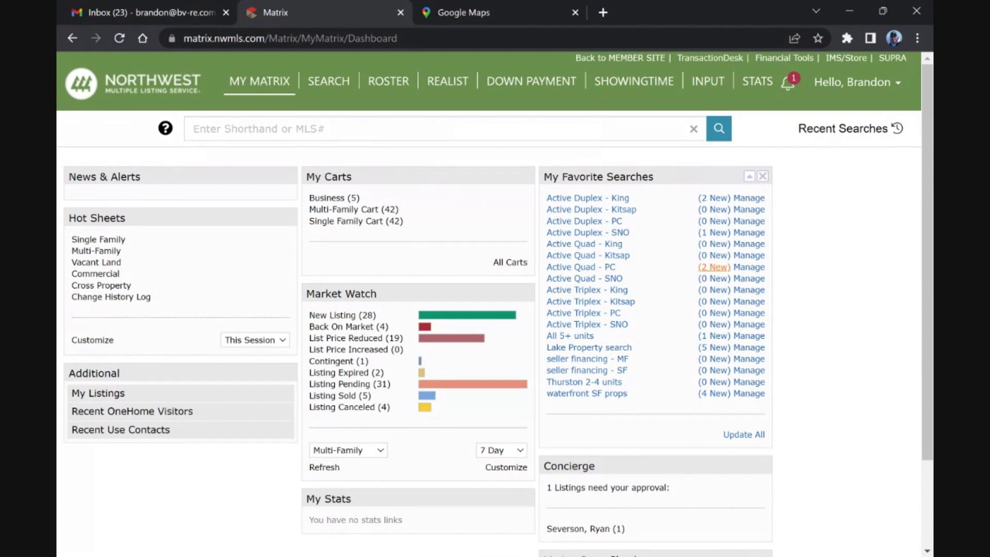
click(715, 269)
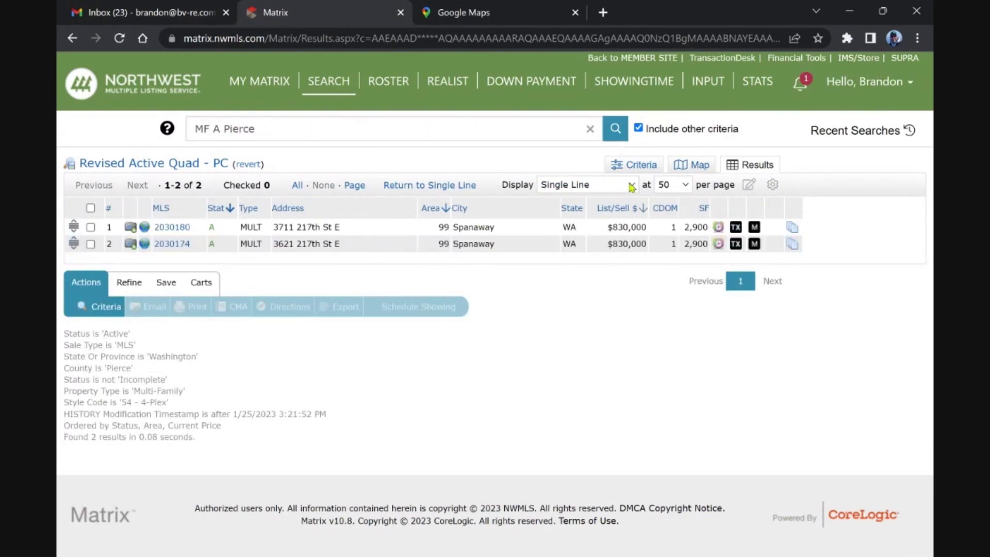
click(619, 185)
click(581, 343)
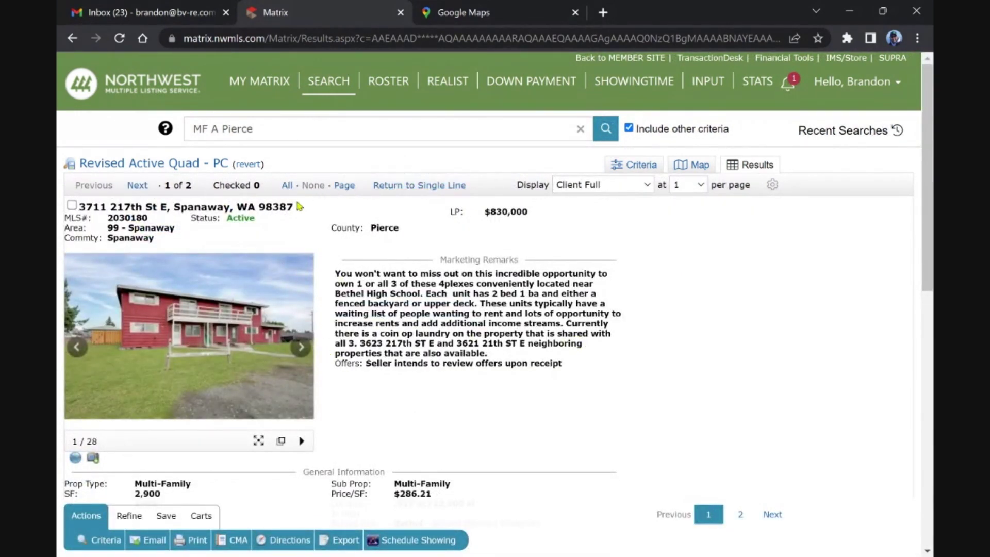
click(75, 460)
scroll(423, 351, down, 1)
scroll(423, 351, down, 7)
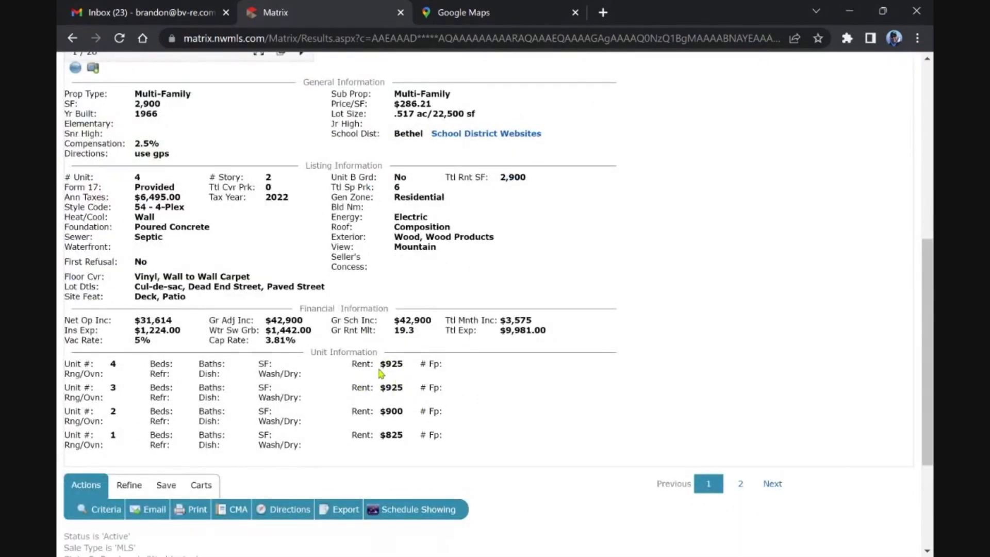
scroll(376, 373, up, 7)
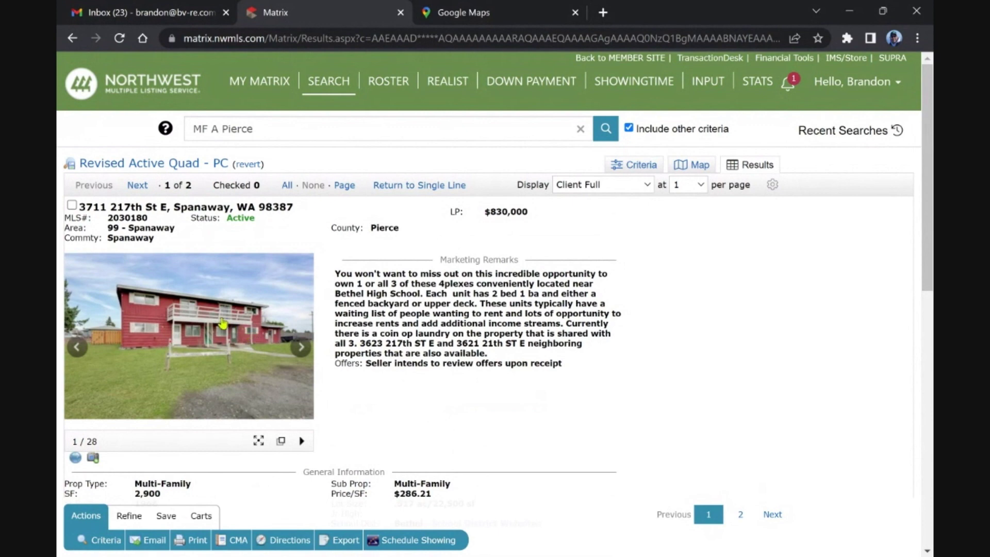
click(278, 314)
- Page through the Spanaway fourplex's interior photos: kitchen, living room, bedroom and laundry room
click(782, 305)
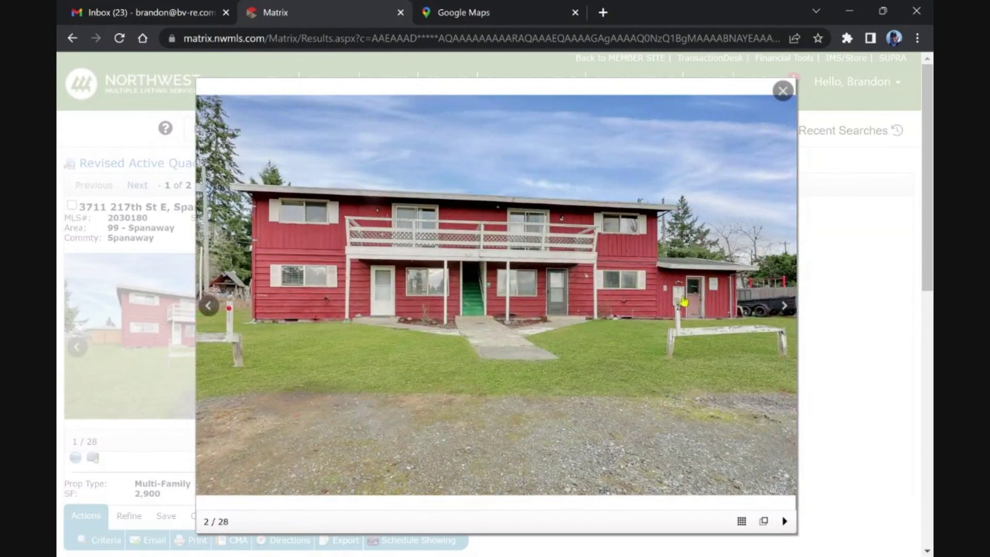
click(784, 305)
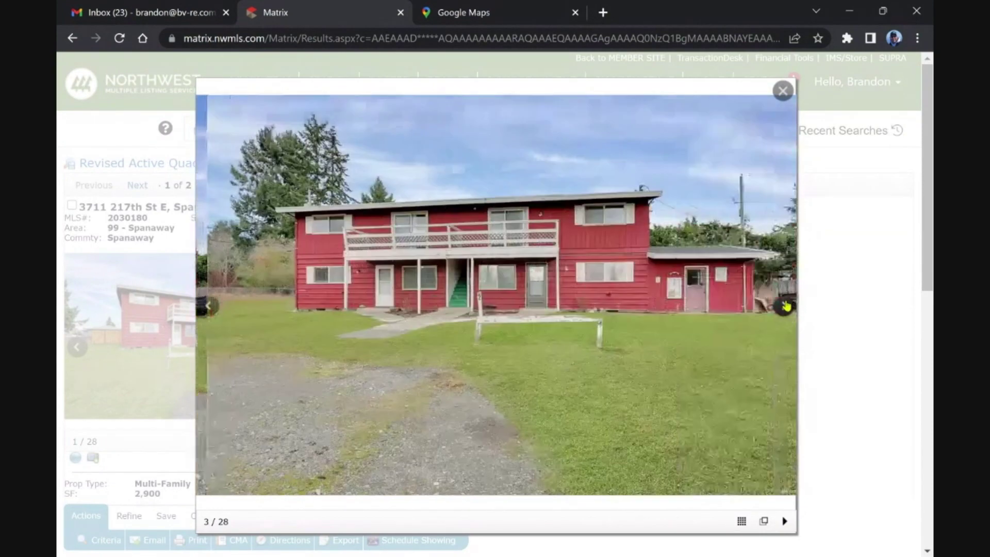
click(784, 306)
click(785, 306)
click(785, 306)
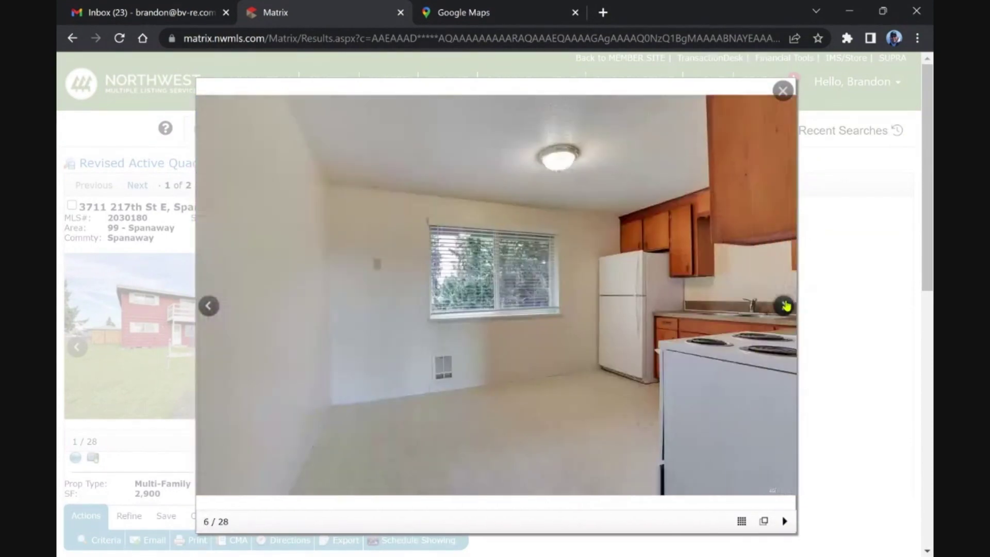
click(785, 305)
click(784, 306)
click(785, 306)
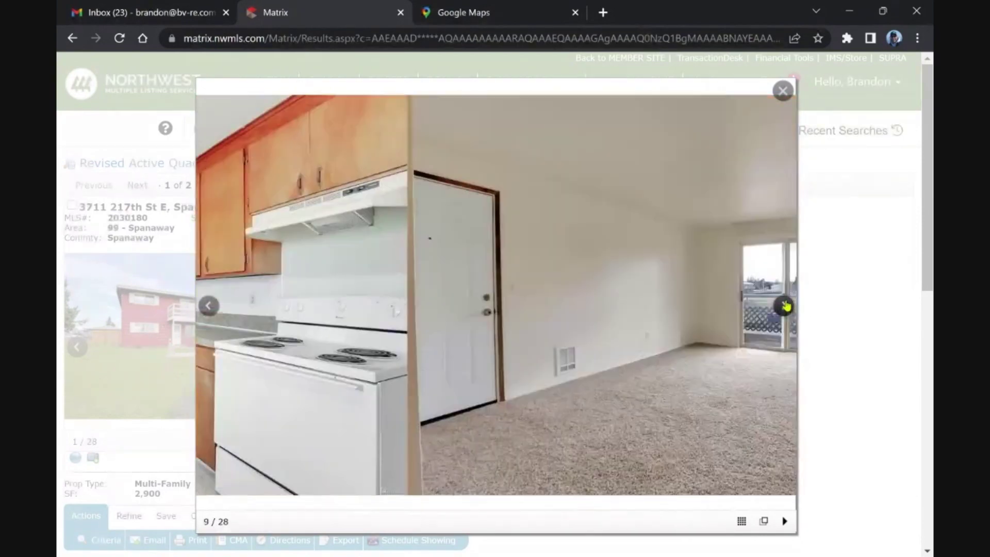
click(785, 305)
click(785, 306)
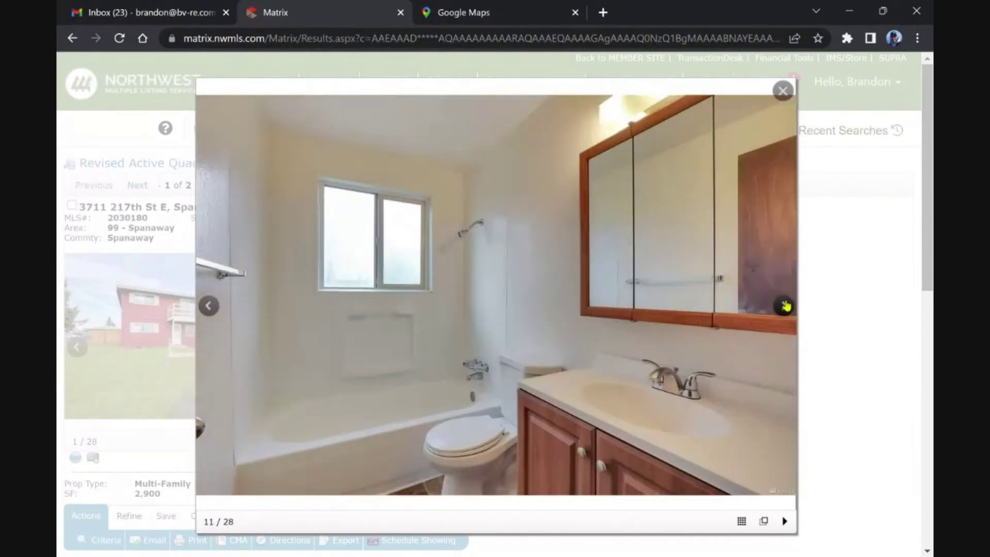
click(784, 306)
click(785, 306)
click(785, 306)
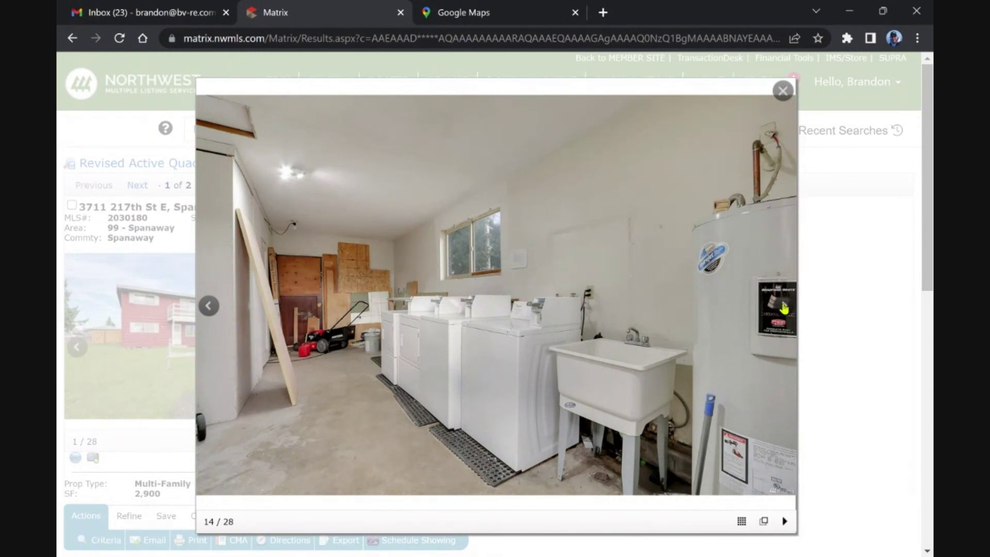
- Continue through the red building exterior and aerial photos to 24 of 28, then close the viewer
click(784, 307)
click(784, 307)
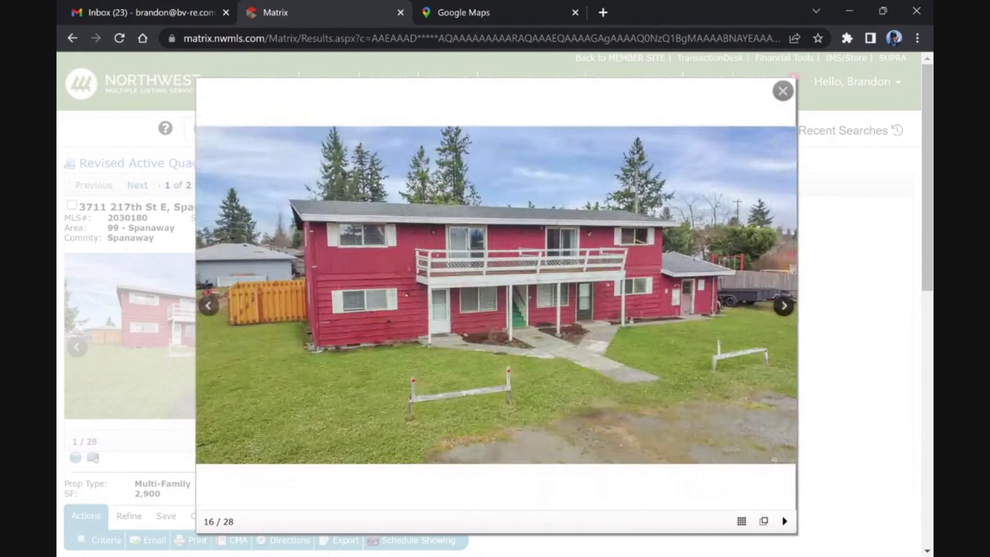
click(784, 307)
click(784, 307)
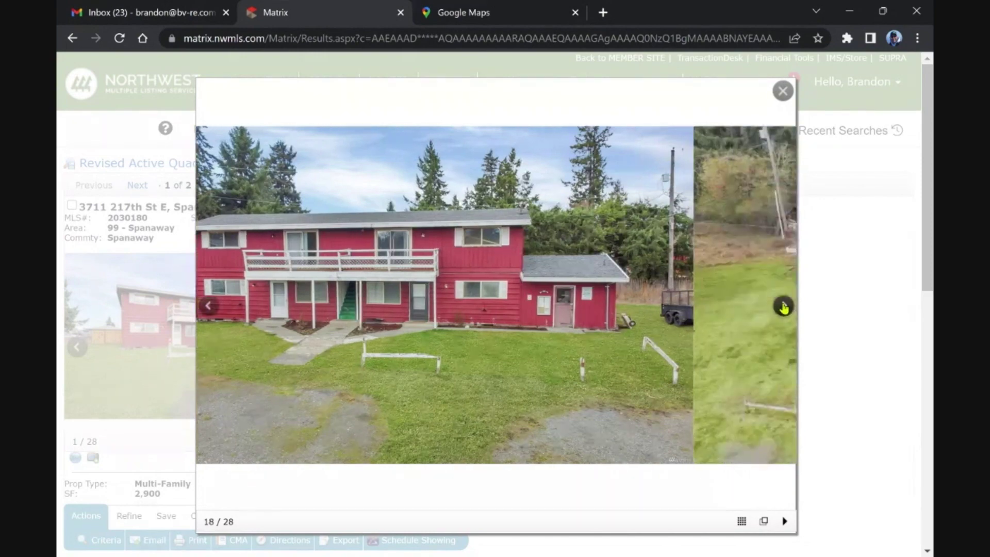
click(784, 307)
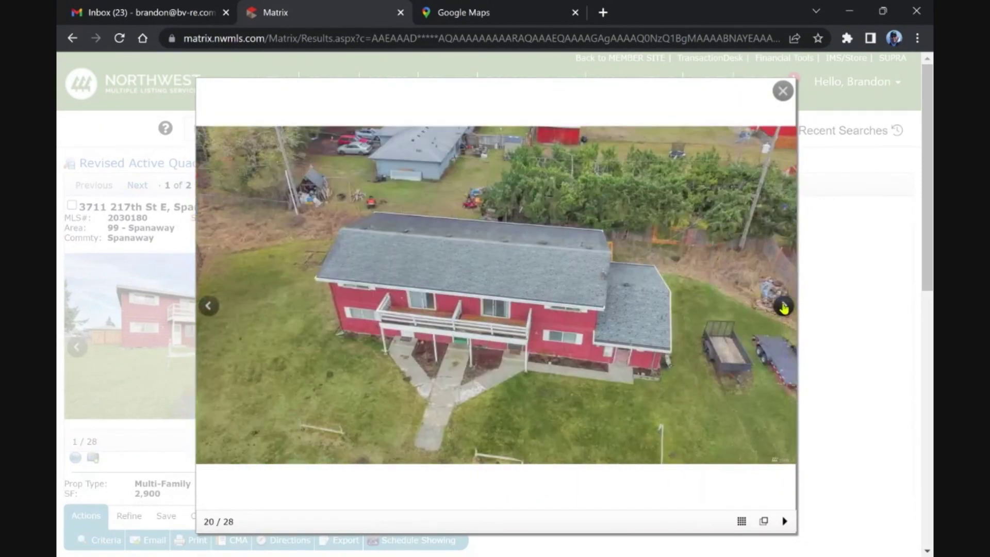
click(784, 307)
click(784, 307)
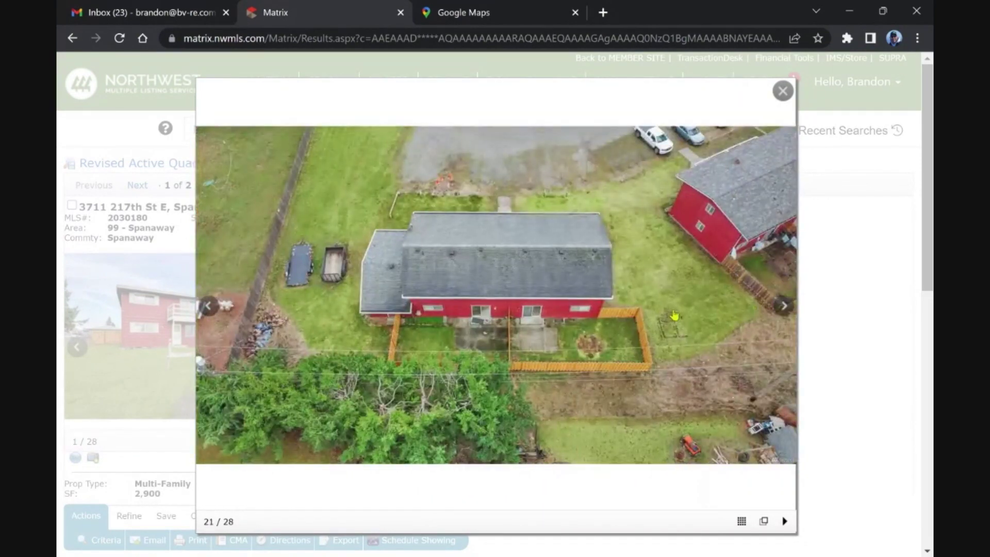
click(784, 307)
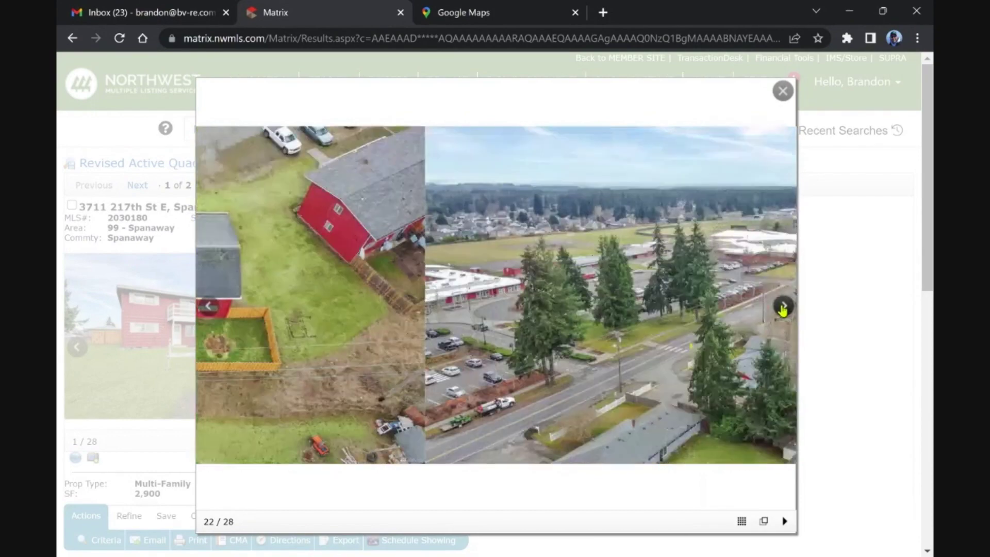
click(783, 308)
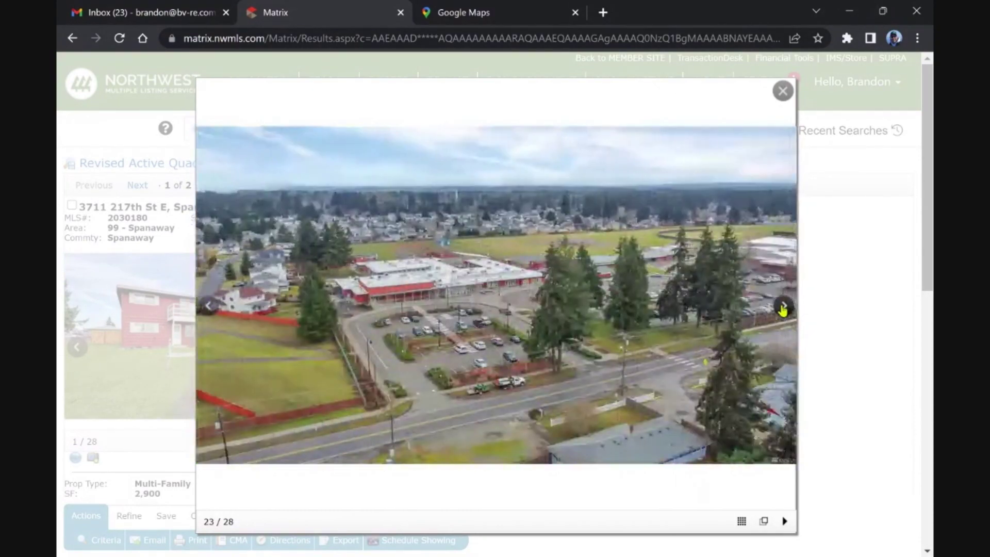
click(783, 308)
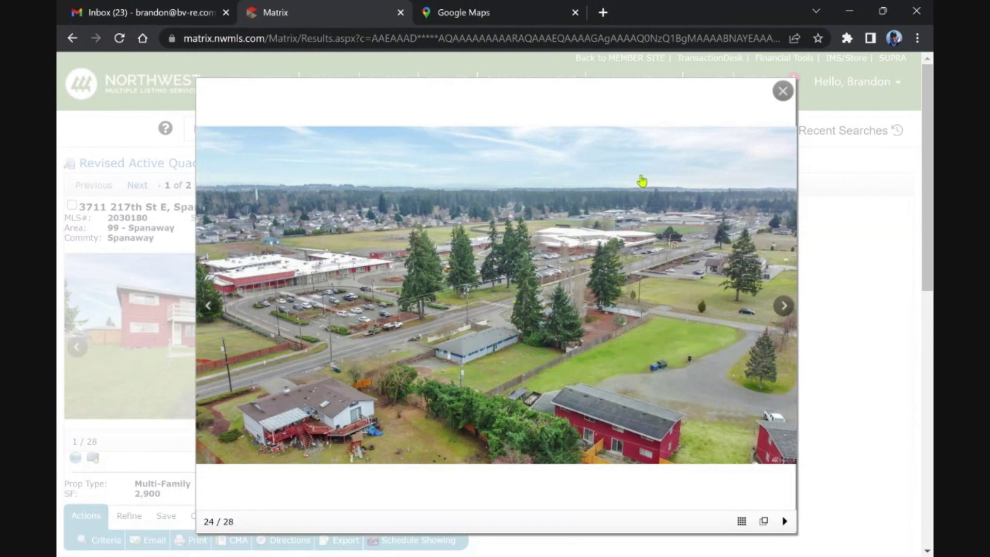
click(785, 101)
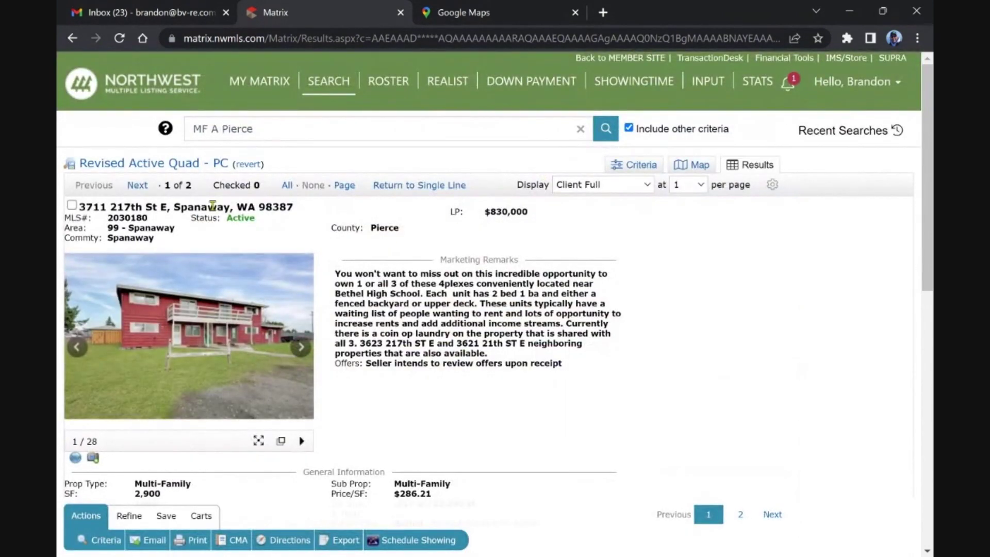
click(138, 185)
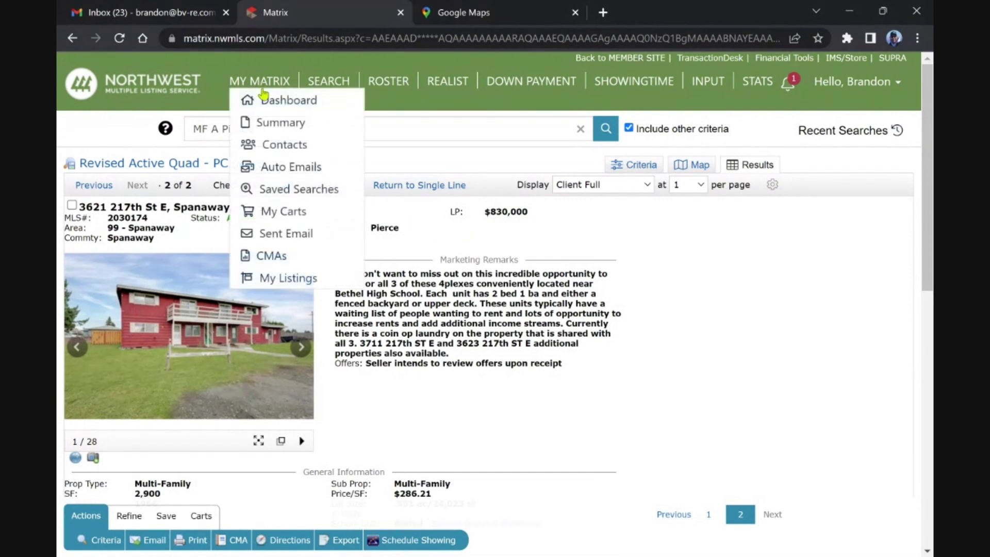
- Show 850 Front St S, the $2,500,000 Issaquah 10-unit complex, in Client Full view
click(267, 101)
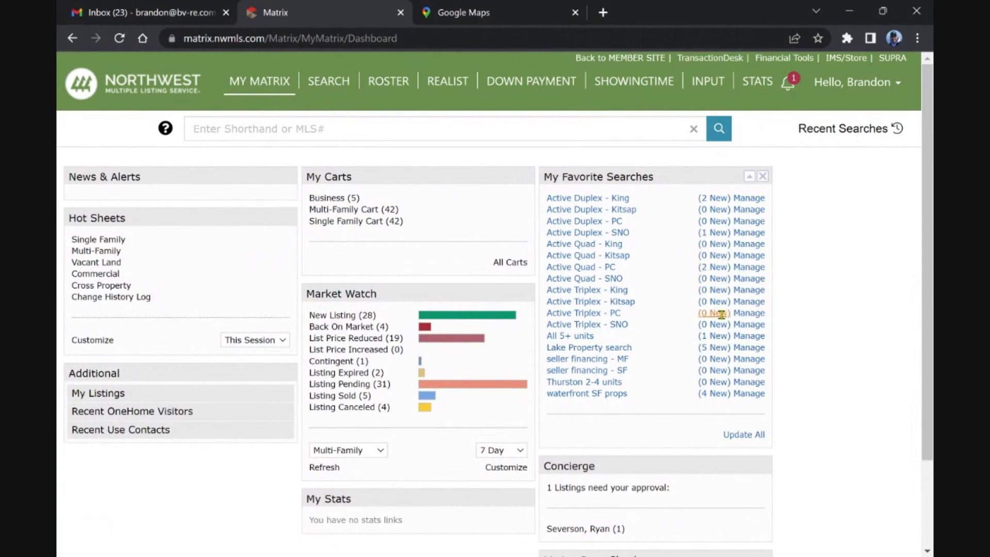
click(717, 337)
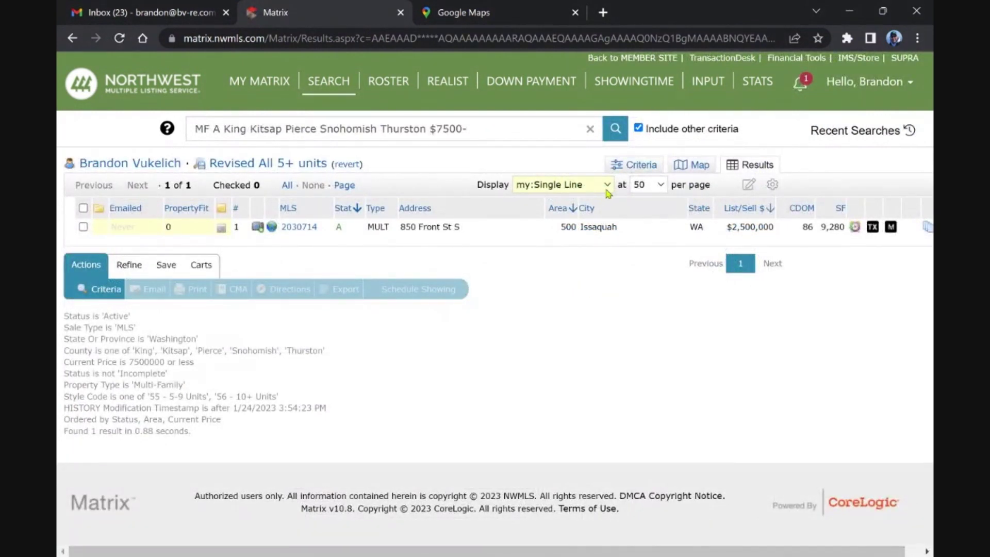
click(587, 342)
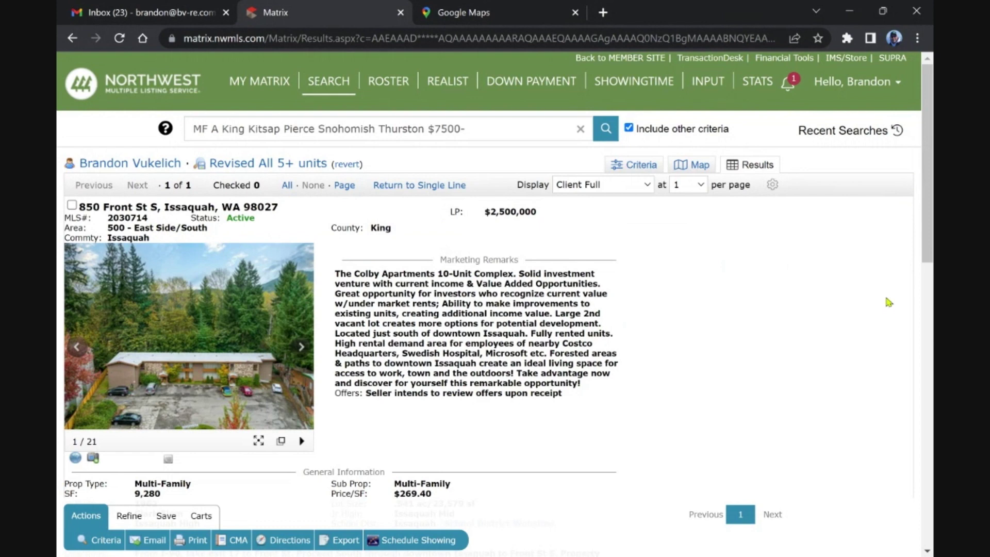
scroll(929, 242, down, 1)
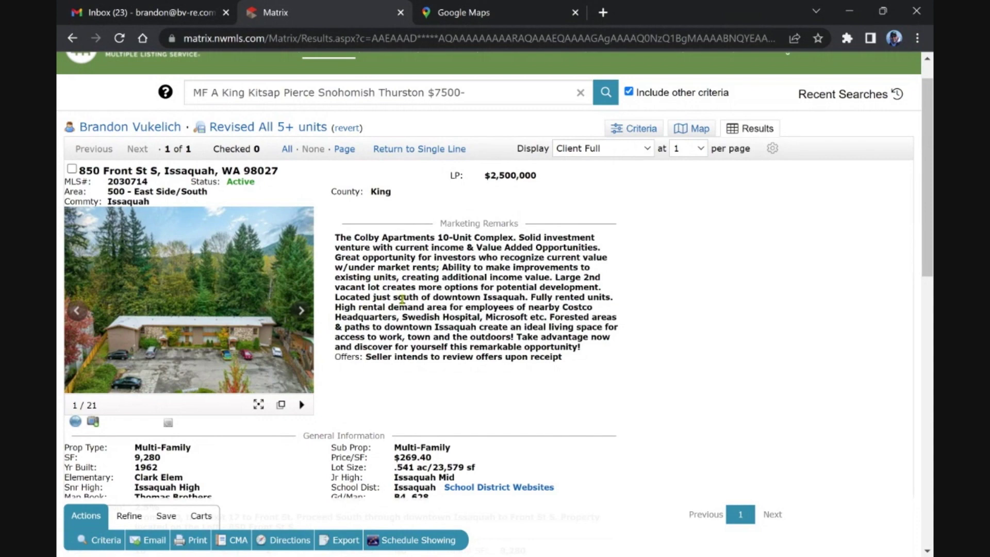
- Enlarge the Issaquah complex's photos and page through the exterior and aerial shots
click(226, 277)
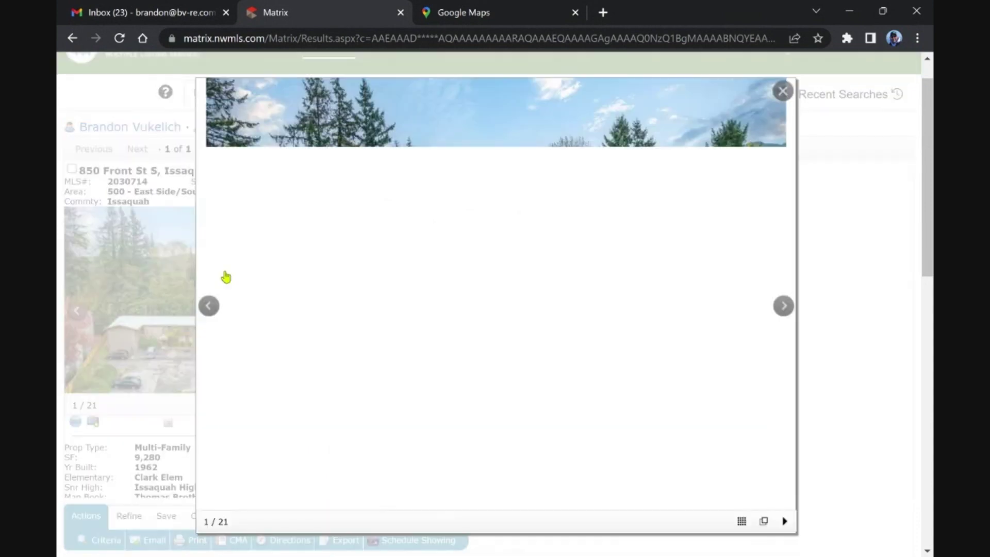
click(783, 306)
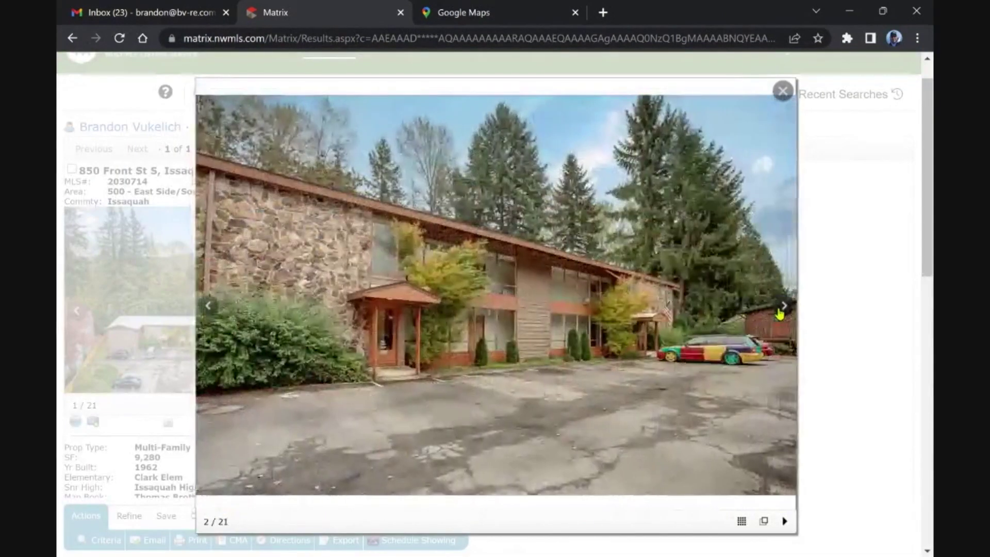
click(781, 310)
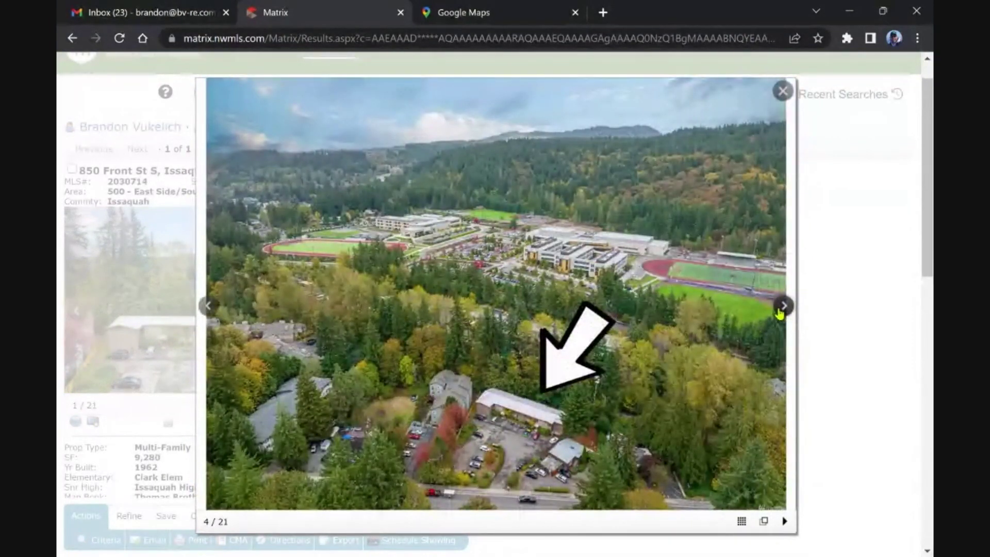
click(780, 309)
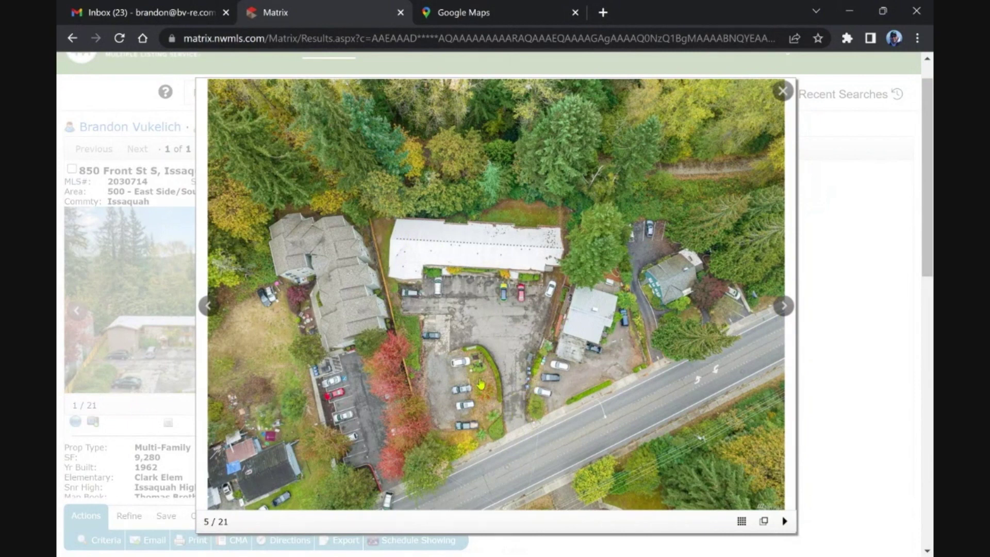
click(784, 306)
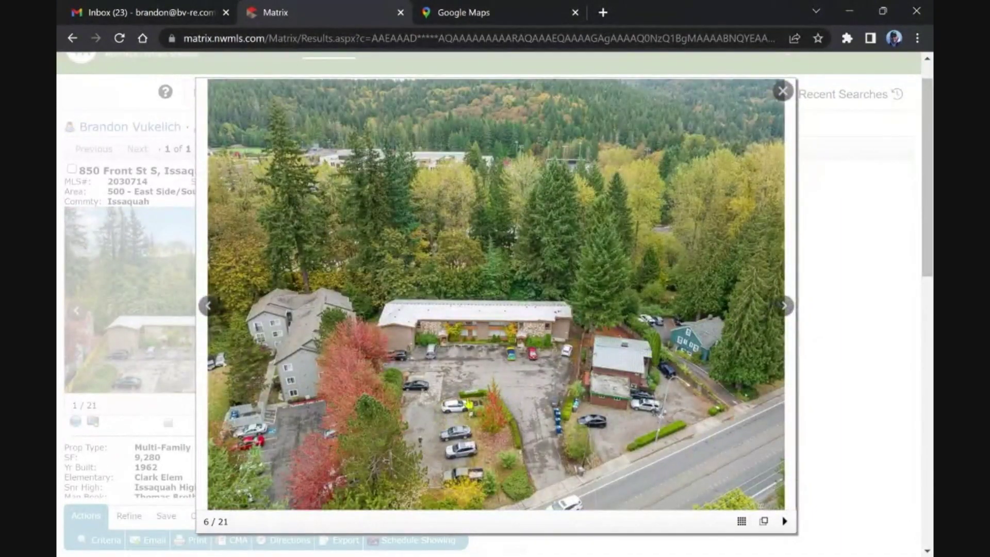
click(783, 310)
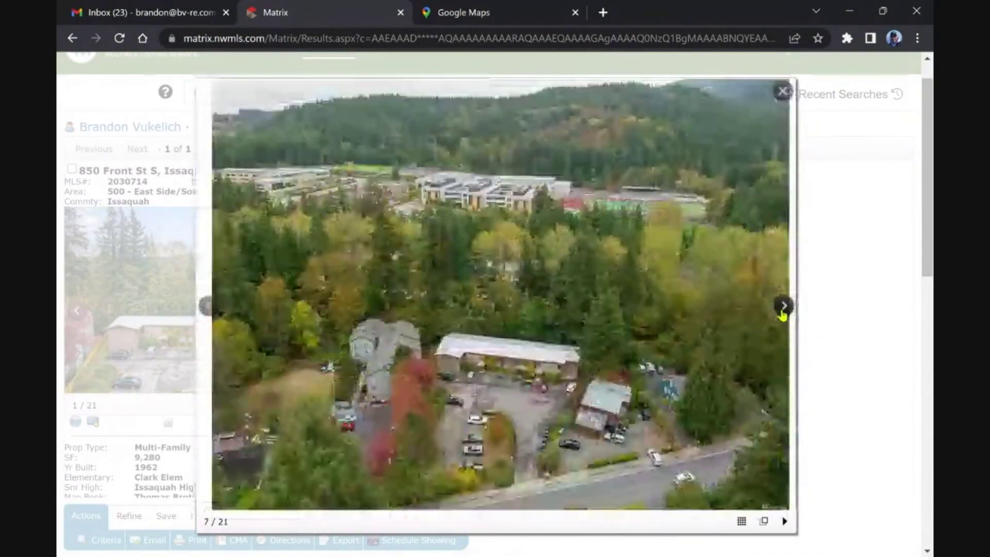
- Page through the interior, kitchen and bedroom photos to 15 of 21, then close the viewer
click(783, 310)
click(783, 309)
click(783, 310)
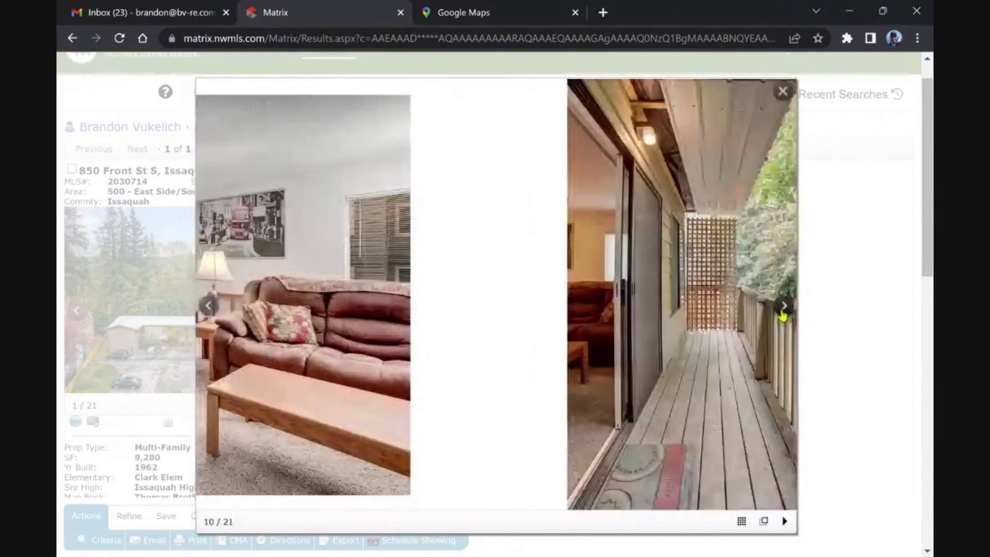
click(783, 309)
click(783, 309)
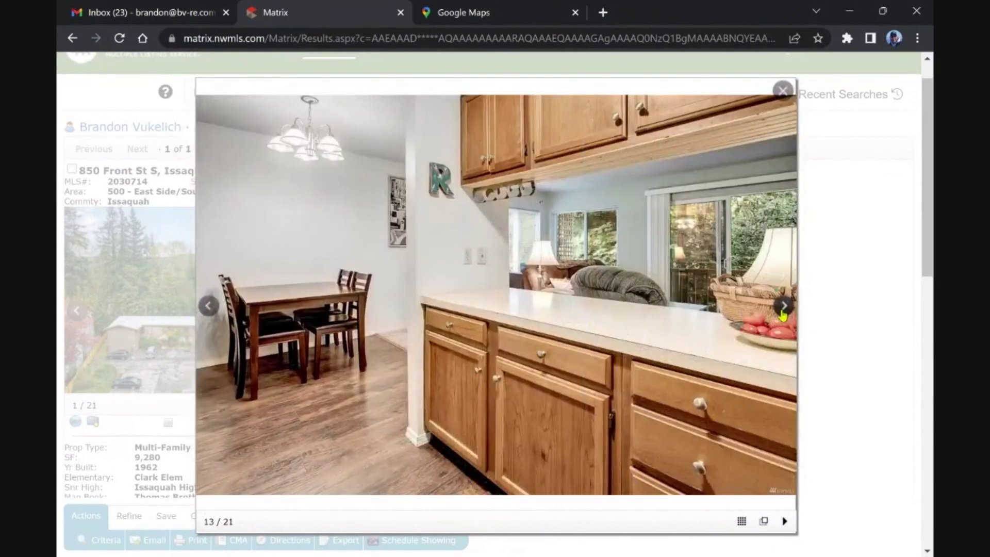
click(783, 307)
click(782, 307)
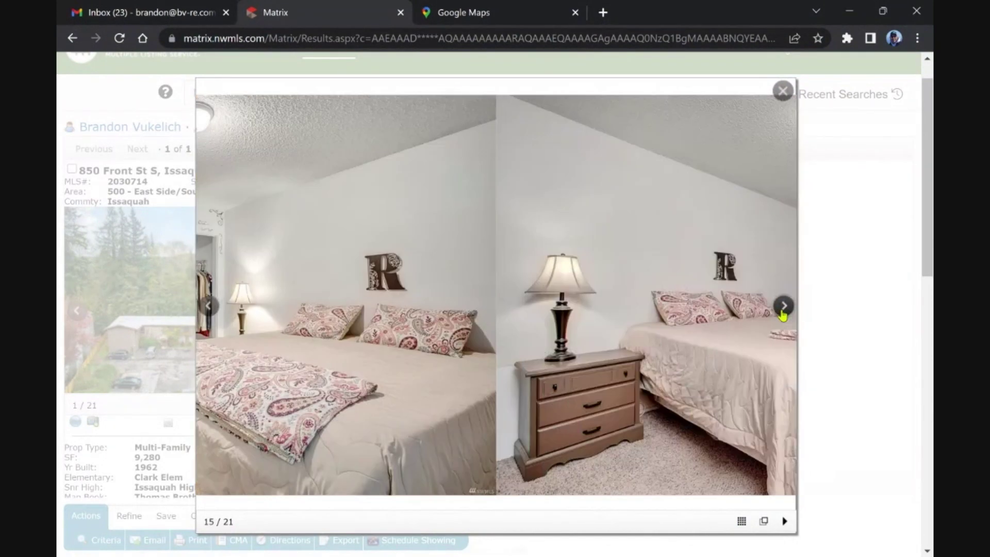
click(781, 92)
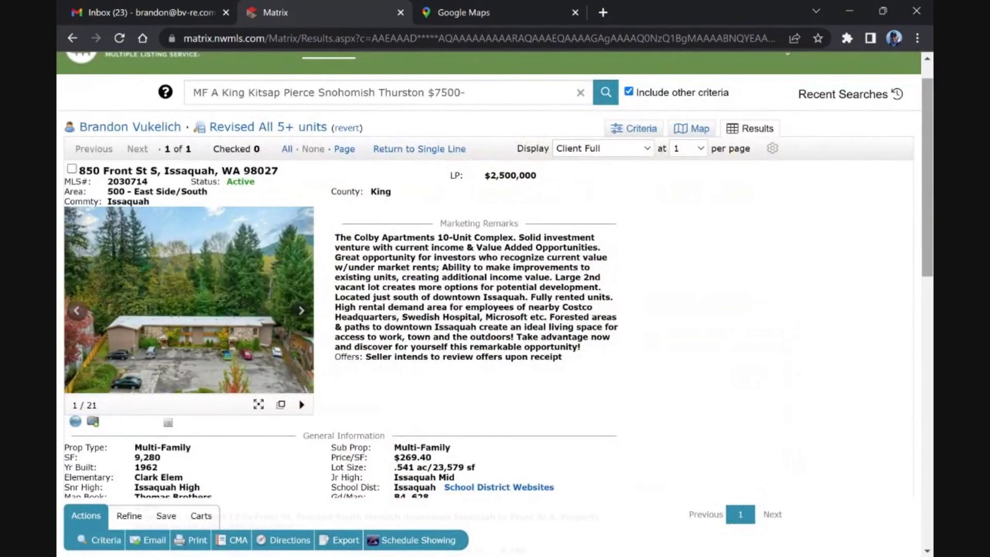
scroll(526, 360, down, 9)
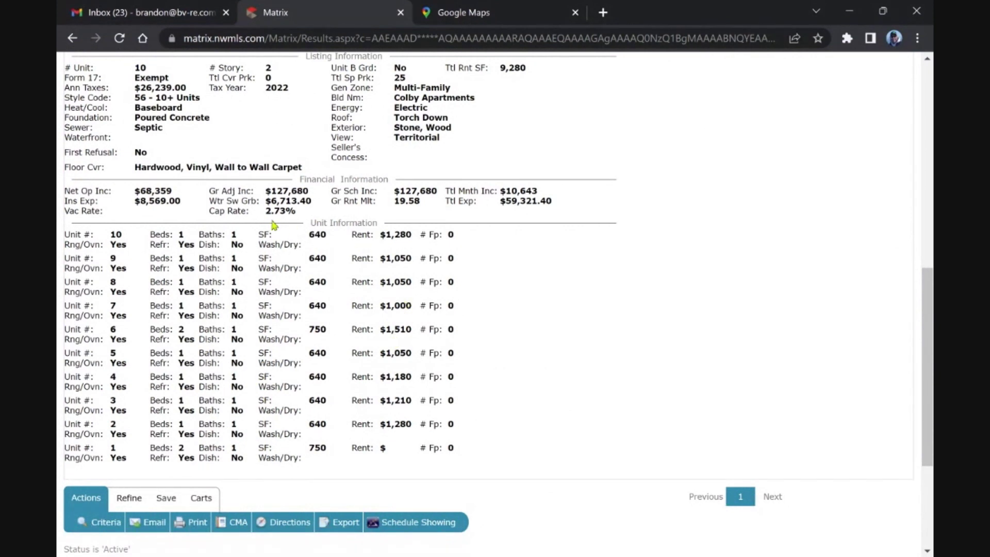
drag(266, 211, 296, 211)
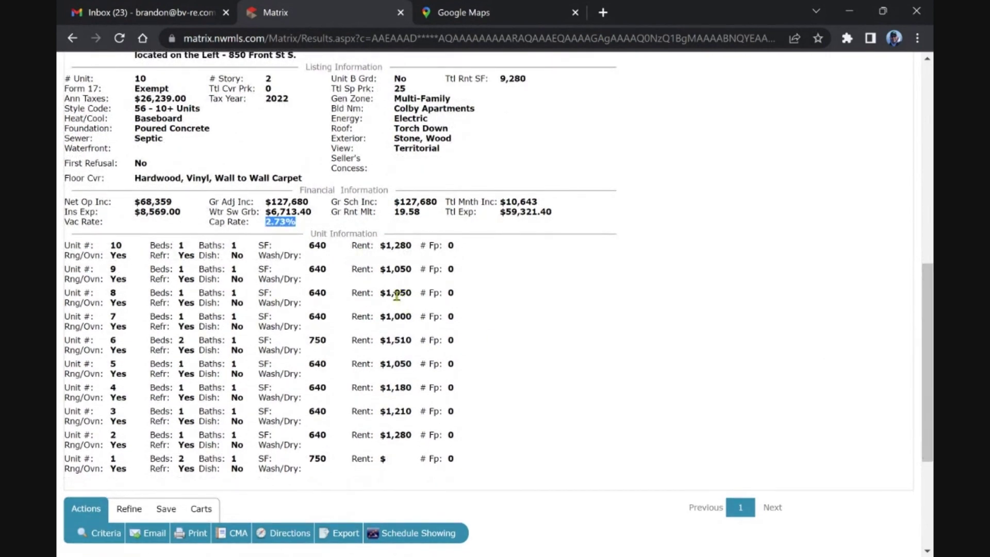
drag(929, 358, 928, 230)
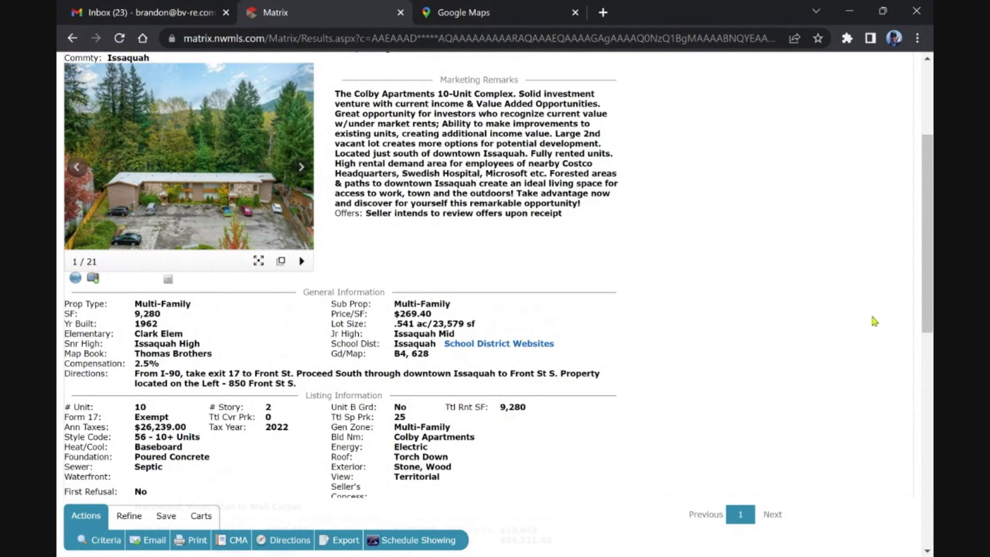
drag(927, 273, 927, 251)
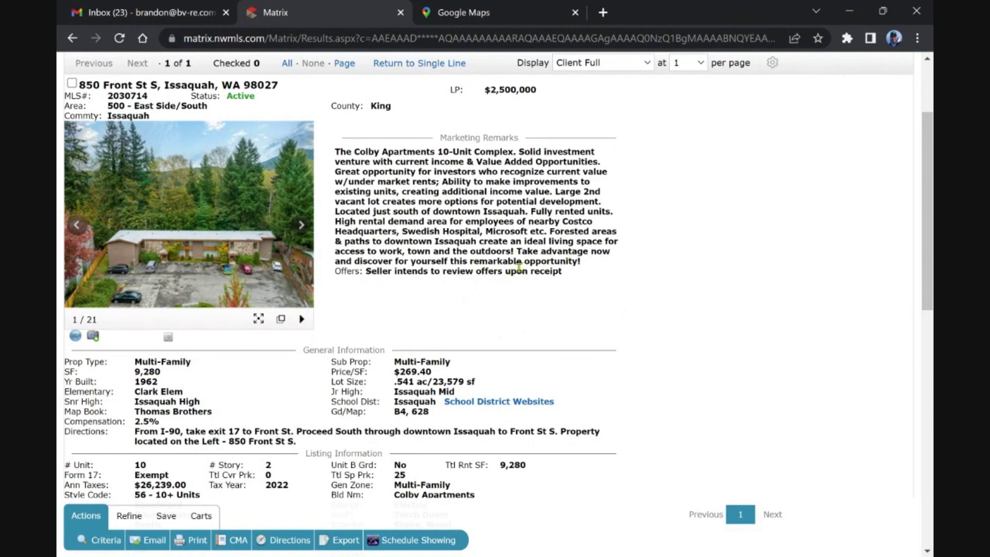
scroll(519, 267, up, 3)
scroll(531, 317, down, 4)
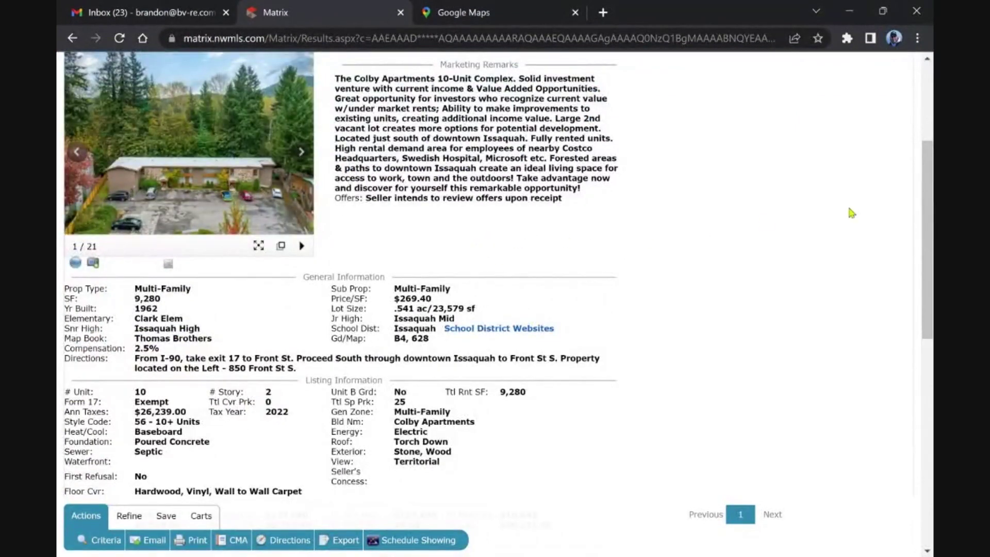
scroll(825, 217, up, 2)
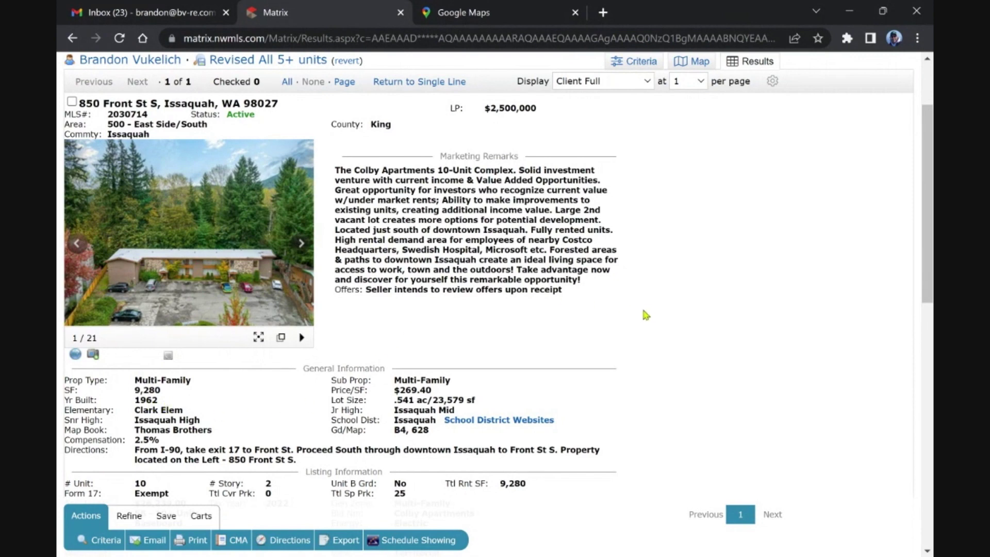
scroll(642, 308, down, 4)
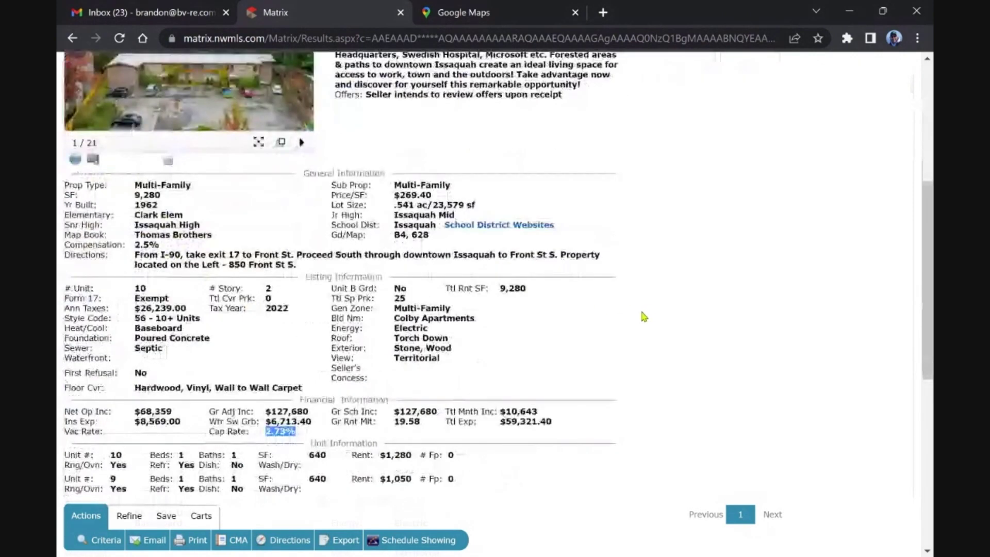
scroll(644, 316, down, 4)
scroll(644, 316, up, 10)
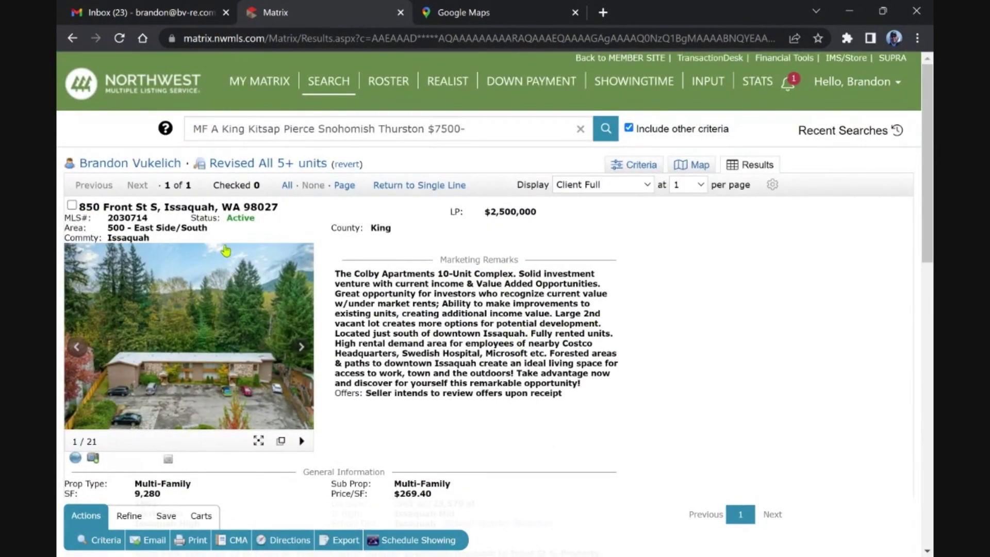
- Return from the 850 Front St S listing to the My Matrix dashboard
click(270, 101)
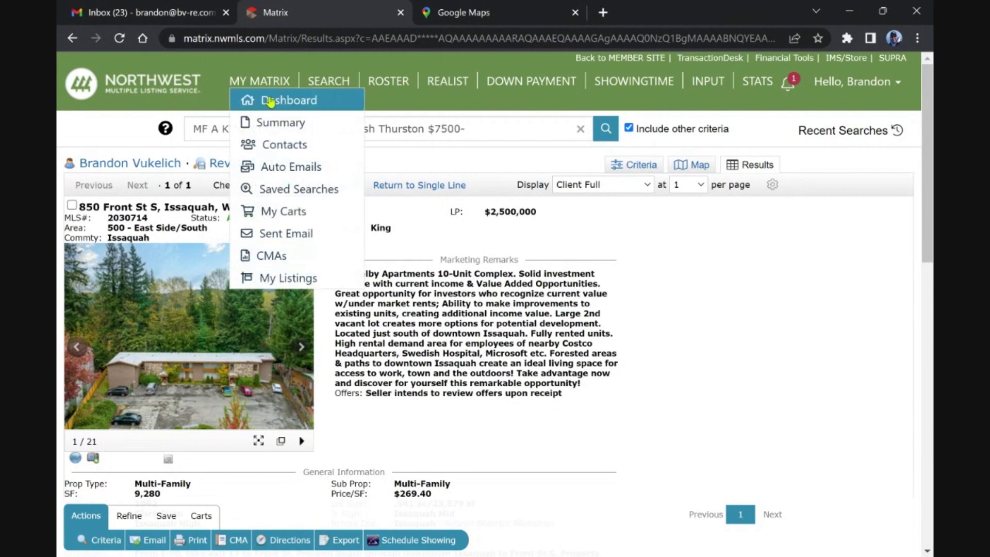